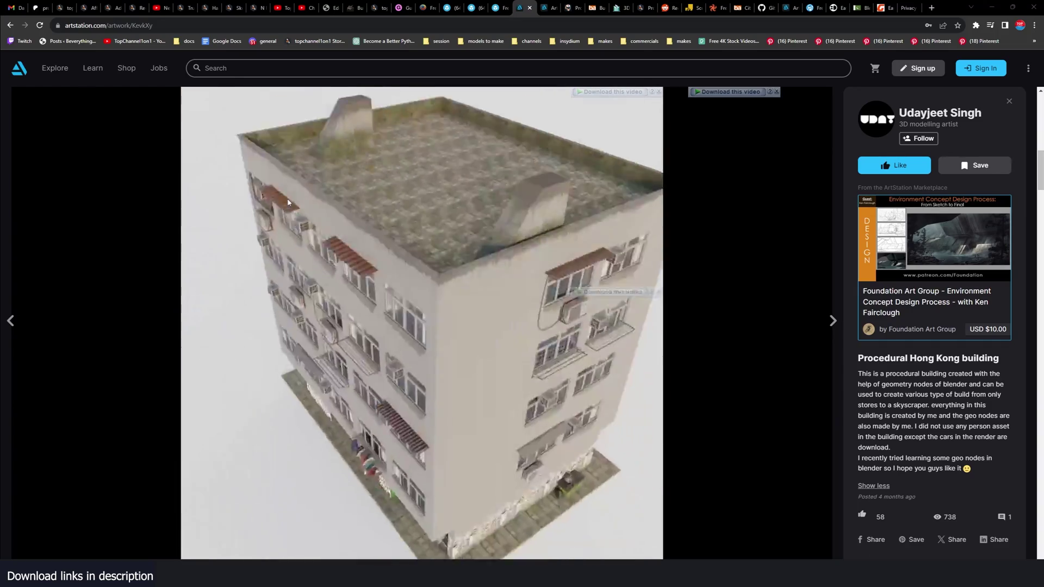
- Examine the Procedural Hong Kong building artwork page, rotating its 3D preview and viewing the renders and node-parameter video
scroll(422, 288, "down", 8)
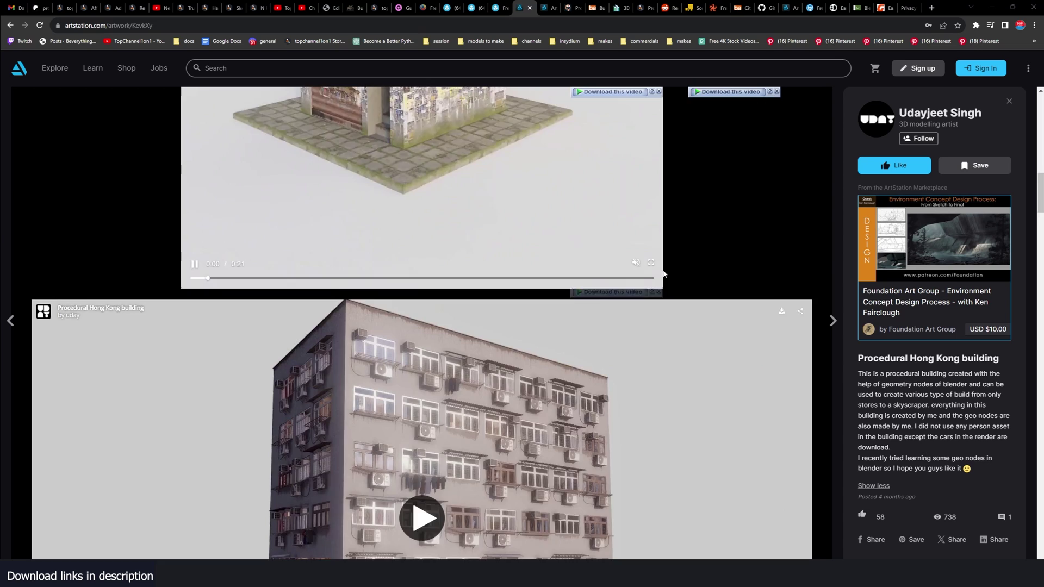
left_click(421, 287)
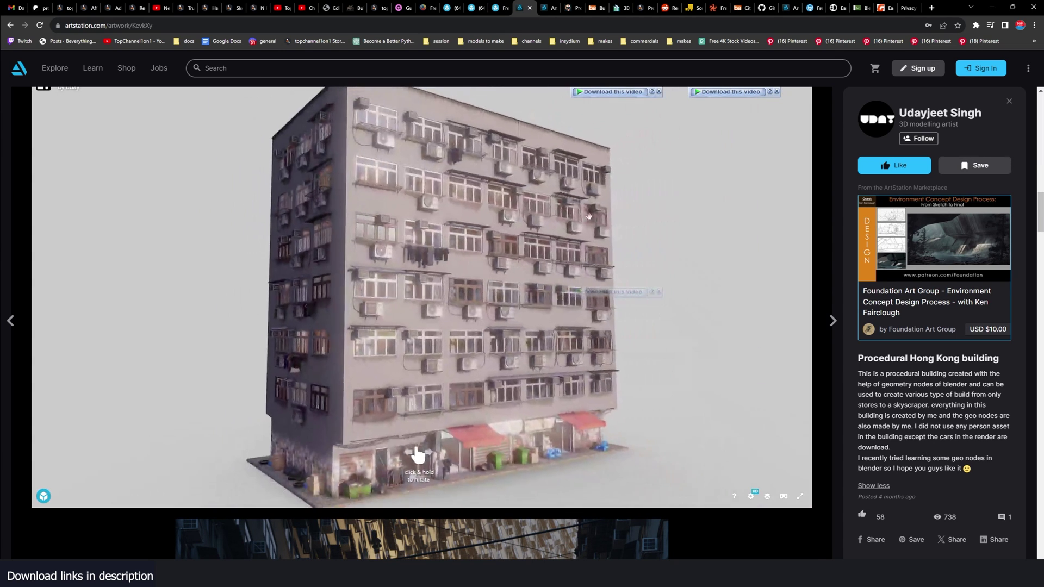
left_click_drag(589, 216, 499, 213)
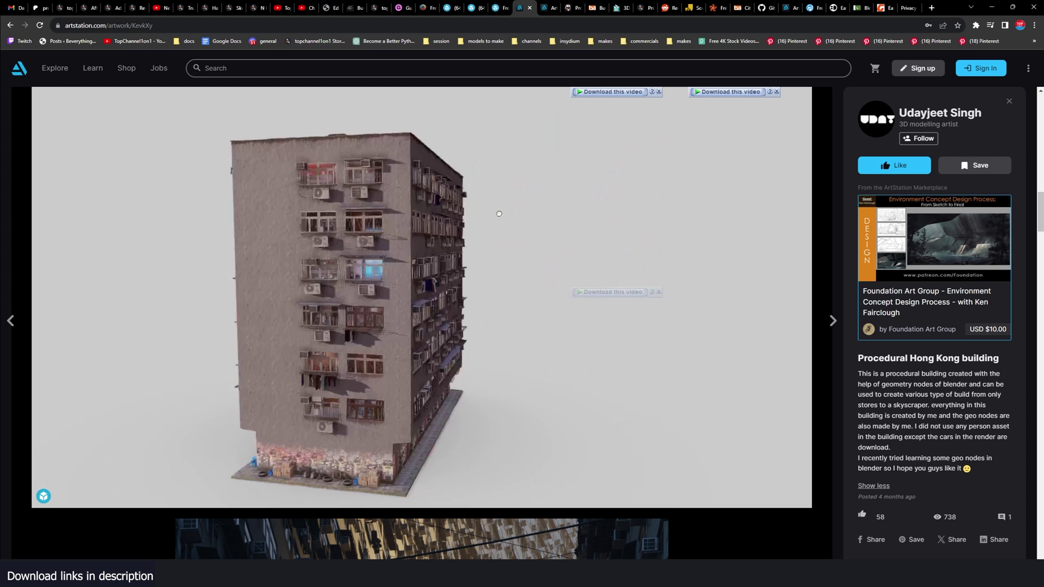
left_click_drag(415, 234, 500, 224)
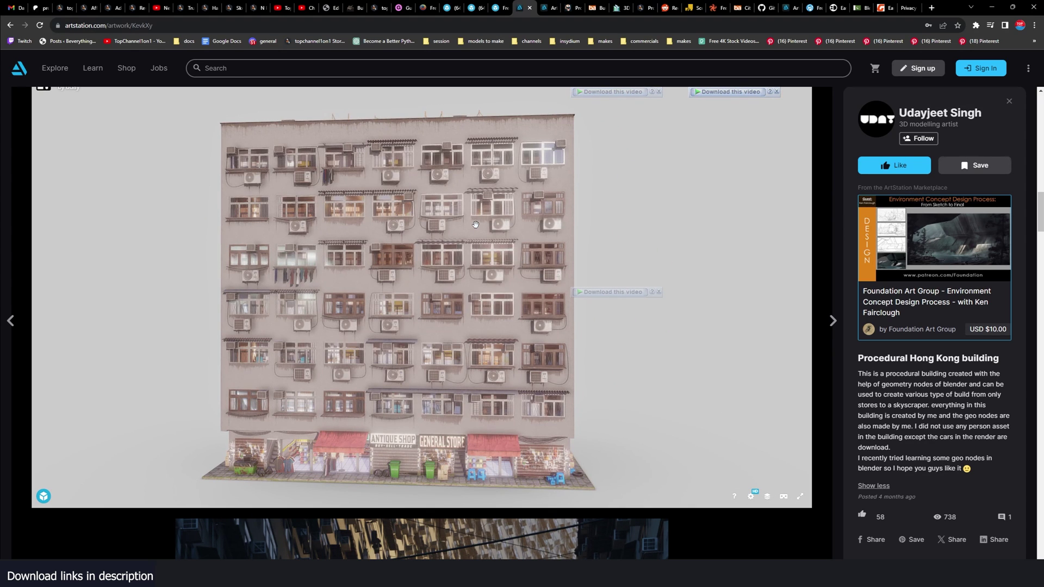
left_click_drag(404, 252, 364, 252)
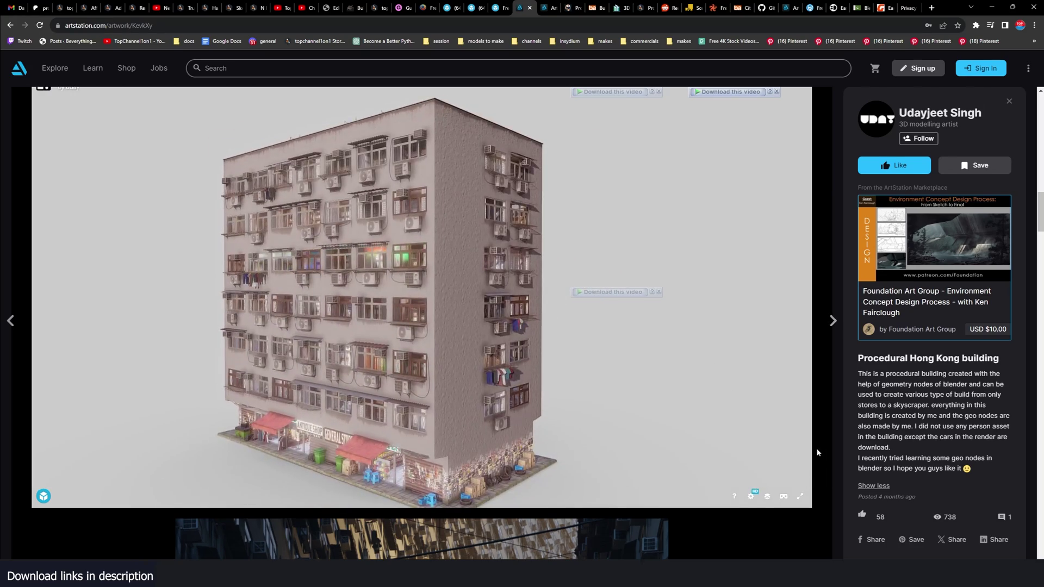
scroll(746, 402, "down", 15)
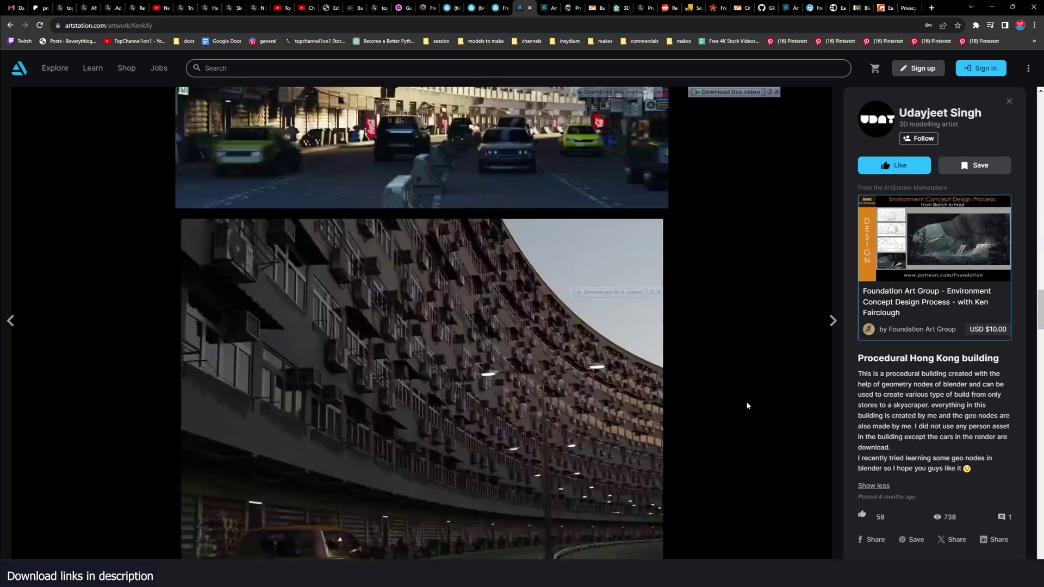
scroll(746, 405, "down", 10)
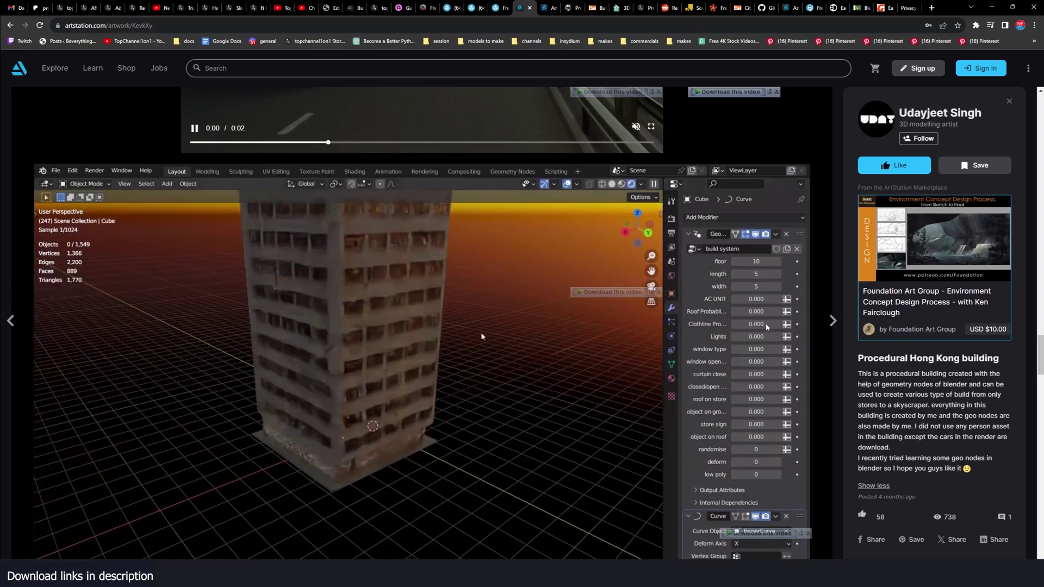
scroll(539, 377, "down", 2)
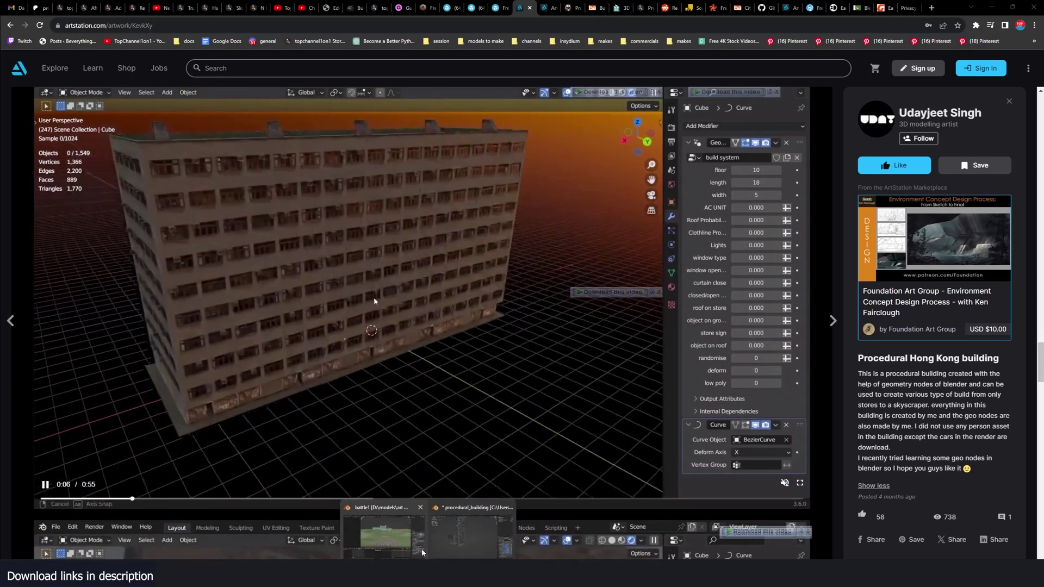
- Switch to Blender and bring up the procedural_building scene with both buildings in view
left_click(422, 553)
mouse_move(428, 578)
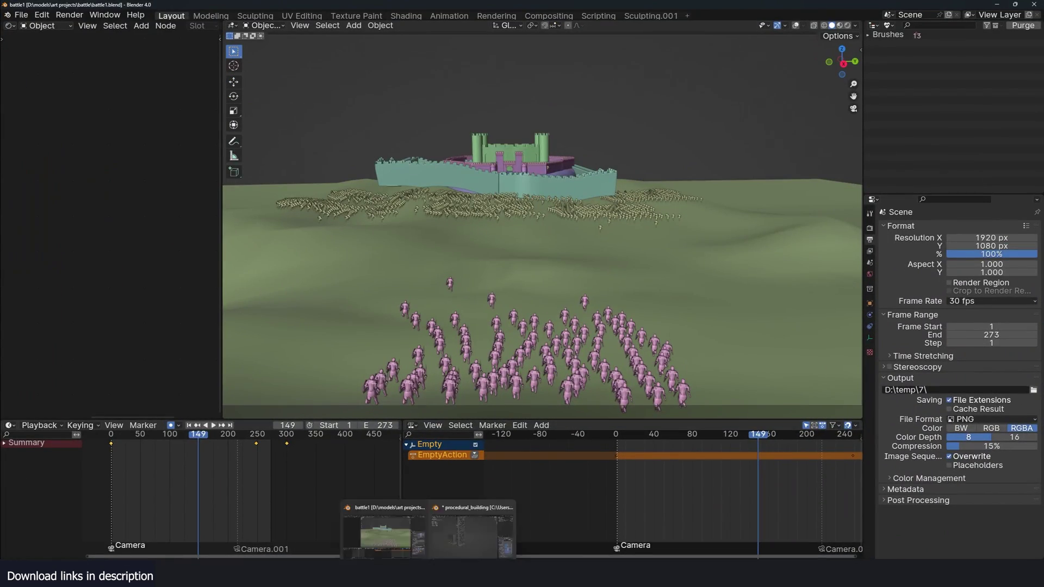
left_click(461, 532)
middle_click_drag(637, 103, 678, 124)
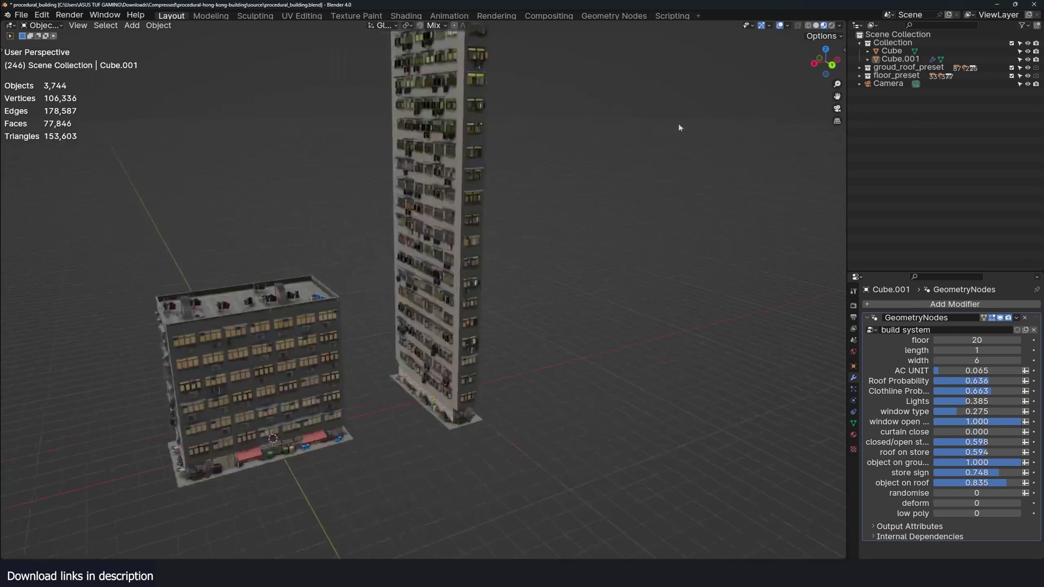
scroll(678, 124, "down", 6)
scroll(411, 276, "up", 5)
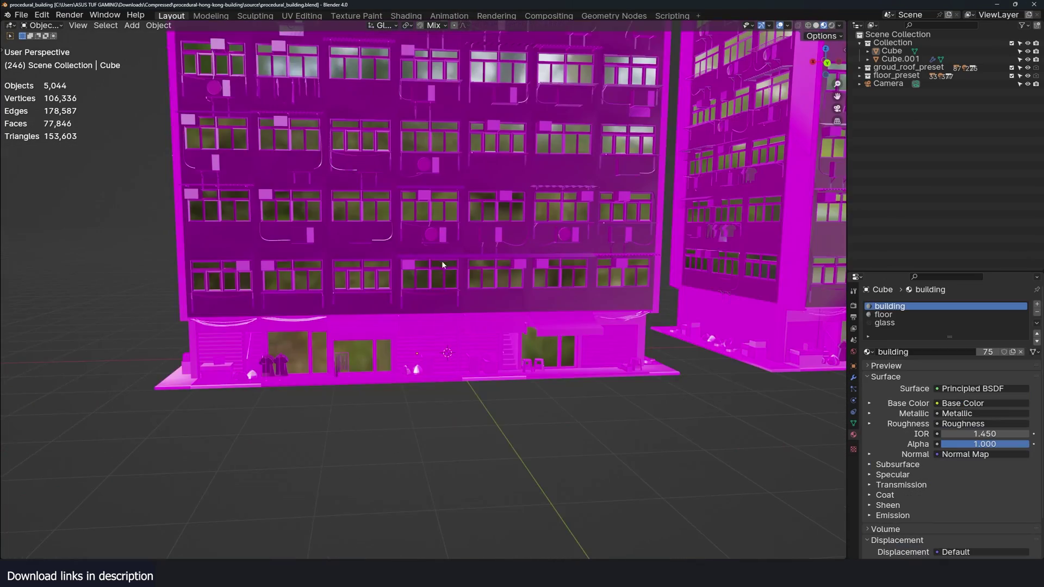
- Relink the buildings' missing textures by searching the procedural-hong-kong-building folder for missing files
scroll(444, 264, "down", 3)
middle_click_drag(334, 321, 366, 345)
scroll(367, 348, "down", 4)
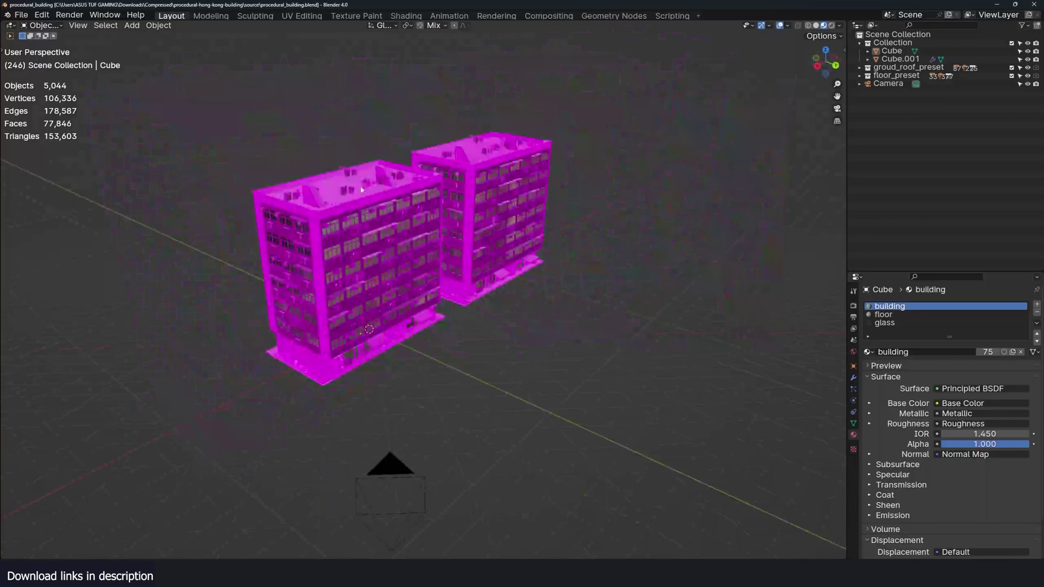
scroll(526, 254, "up", 5)
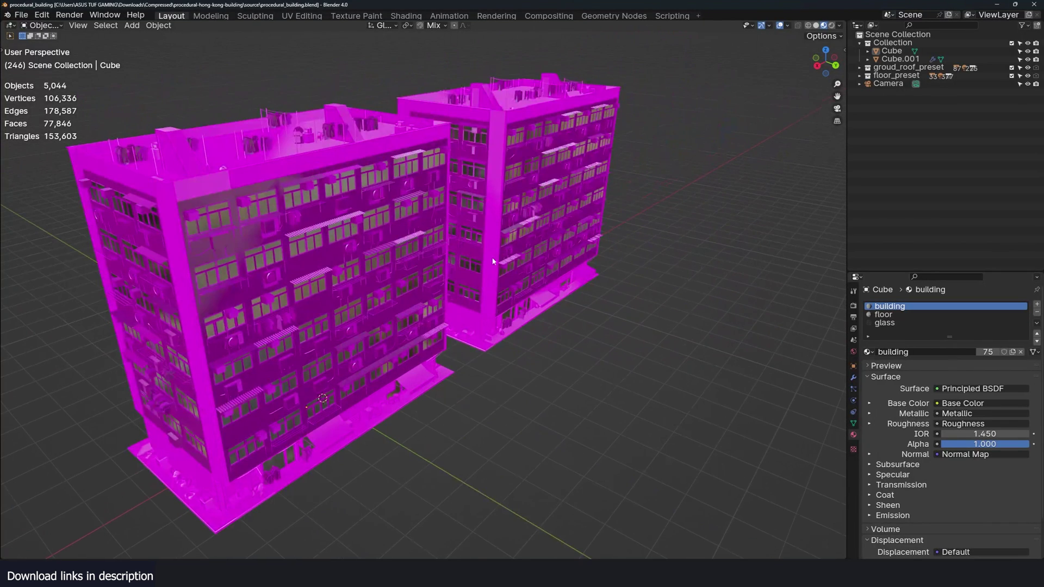
left_click(20, 16)
mouse_move(83, 152)
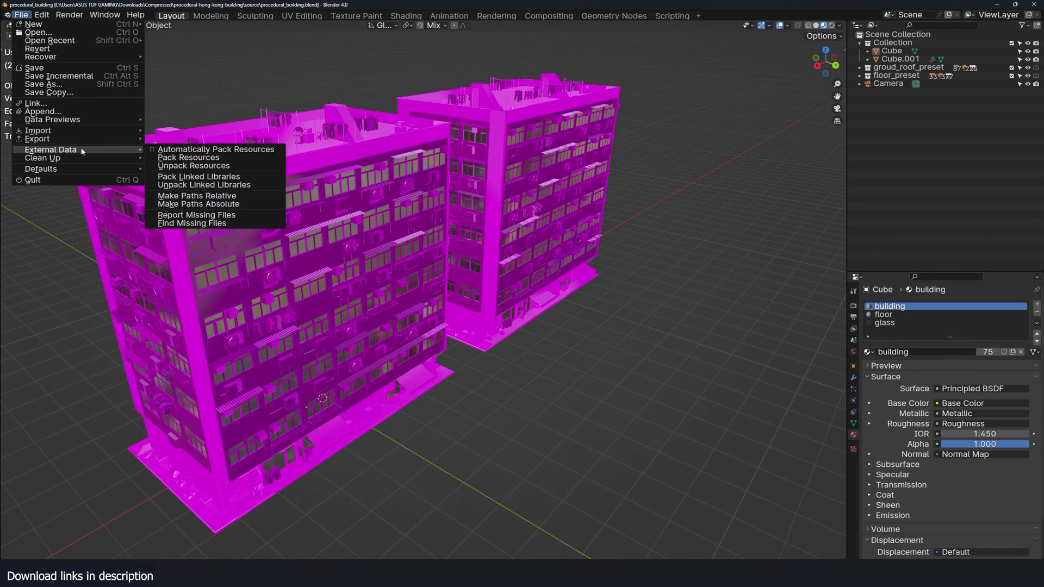
left_click(185, 223)
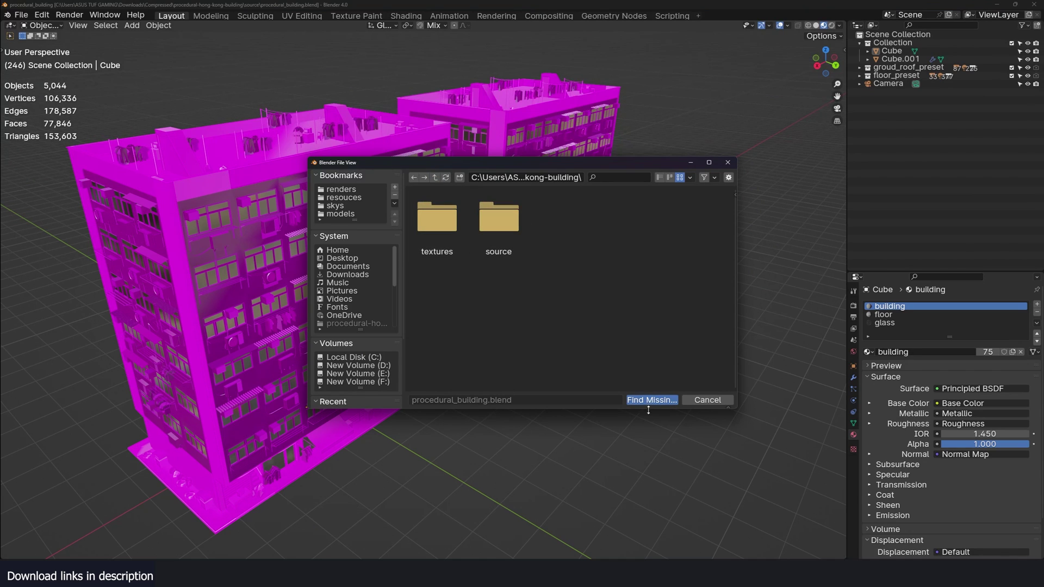
middle_click_drag(465, 272, 415, 305)
scroll(415, 305, "down", 1)
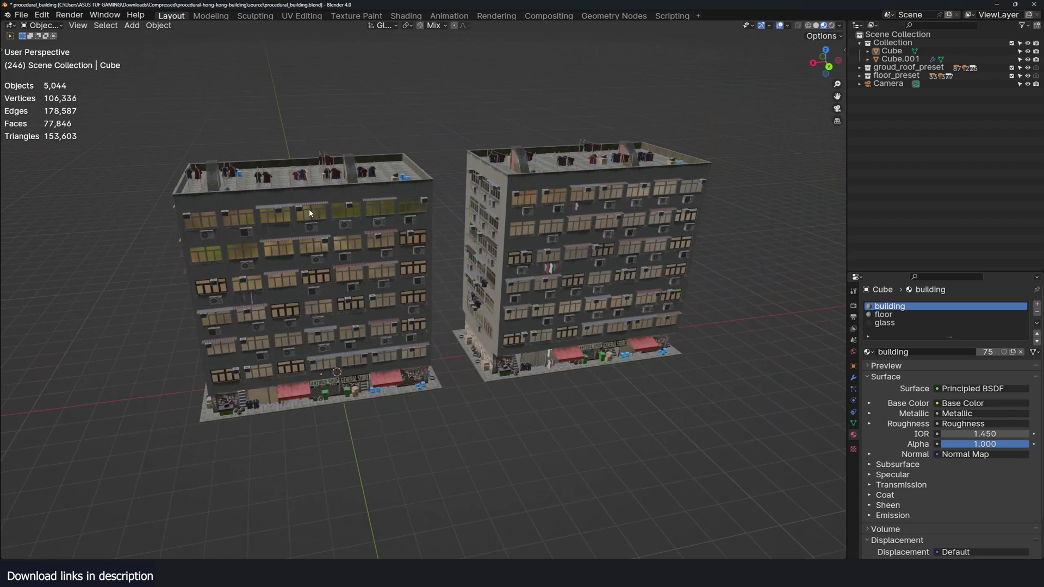
- Select the Cube building and inspect its mesh in Edit Mode and its modifier stack
left_click(310, 213)
key("Tab")
middle_click_drag(275, 229, 296, 263)
key("Tab")
left_click(853, 378)
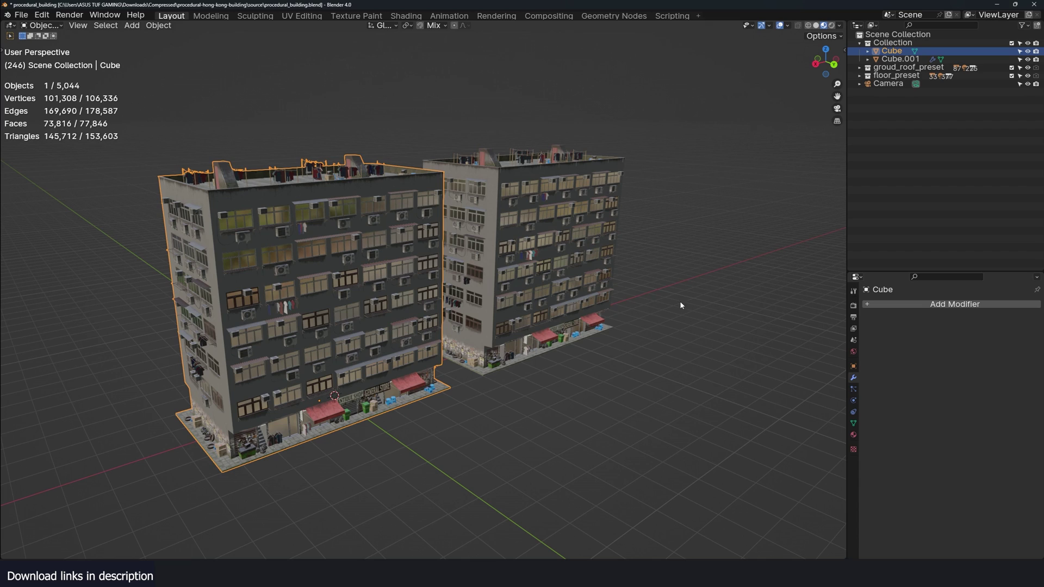
- Hide the Cube building in the viewport
middle_click_drag(345, 313, 273, 261)
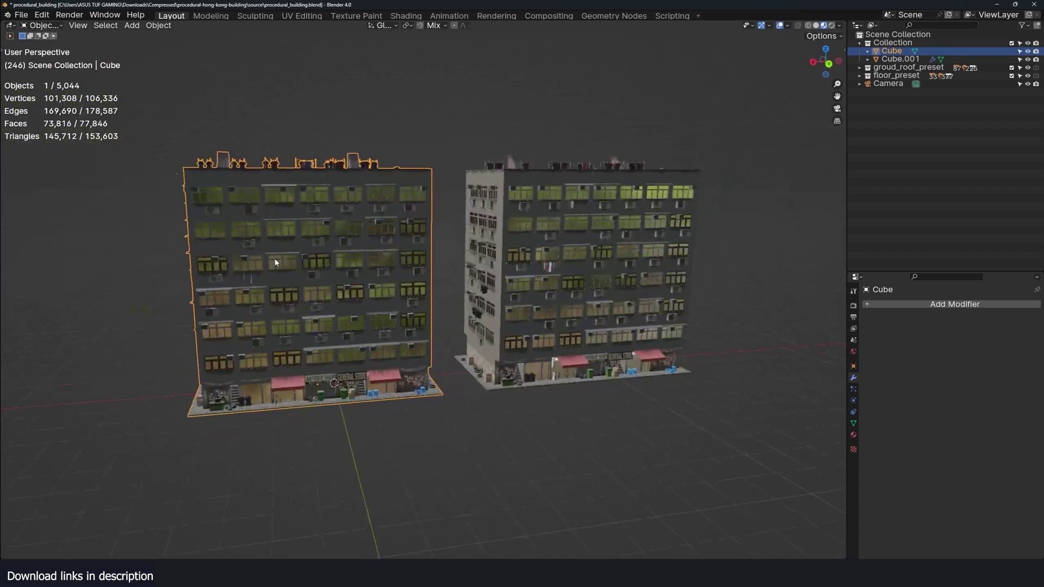
scroll(275, 263, "up", 3)
key("h")
- Select the Cube.001 building and set its build system floor count to 11
scroll(355, 275, "up", 3)
middle_click_drag(333, 388, 408, 255)
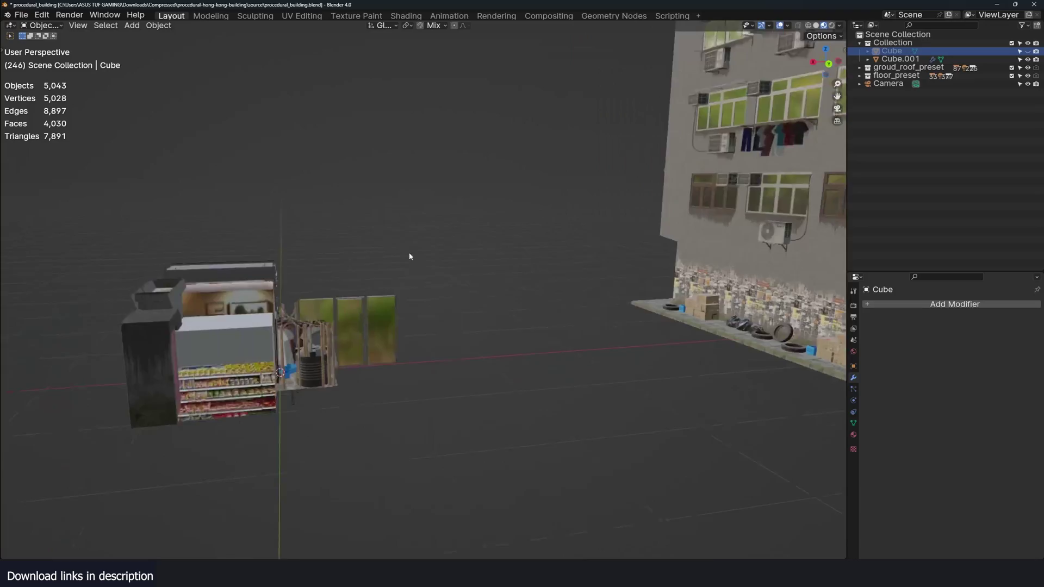
scroll(408, 255, "up", 3)
left_click(35, 373)
scroll(77, 373, "down", 3)
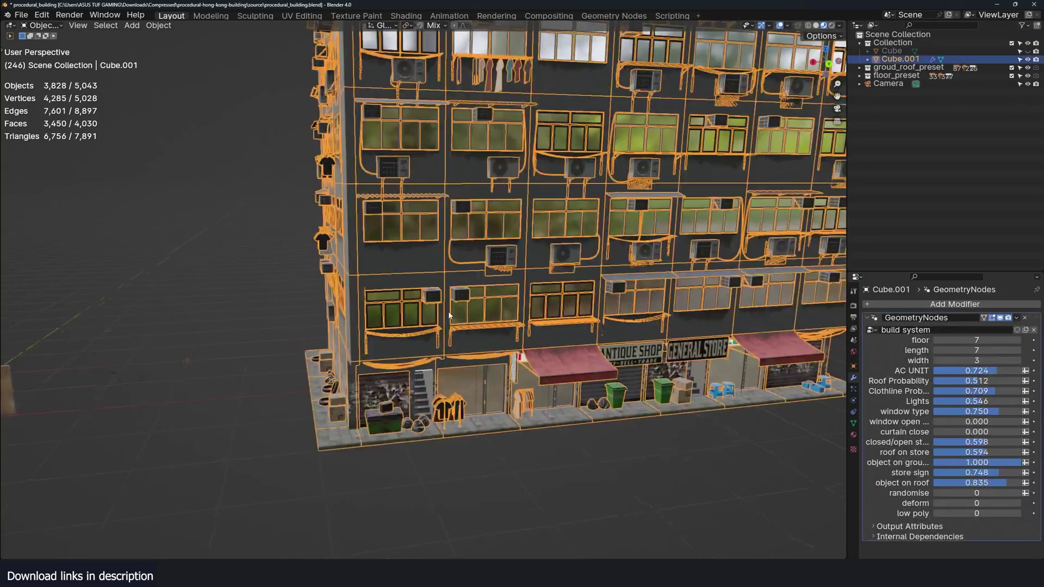
left_click(436, 299)
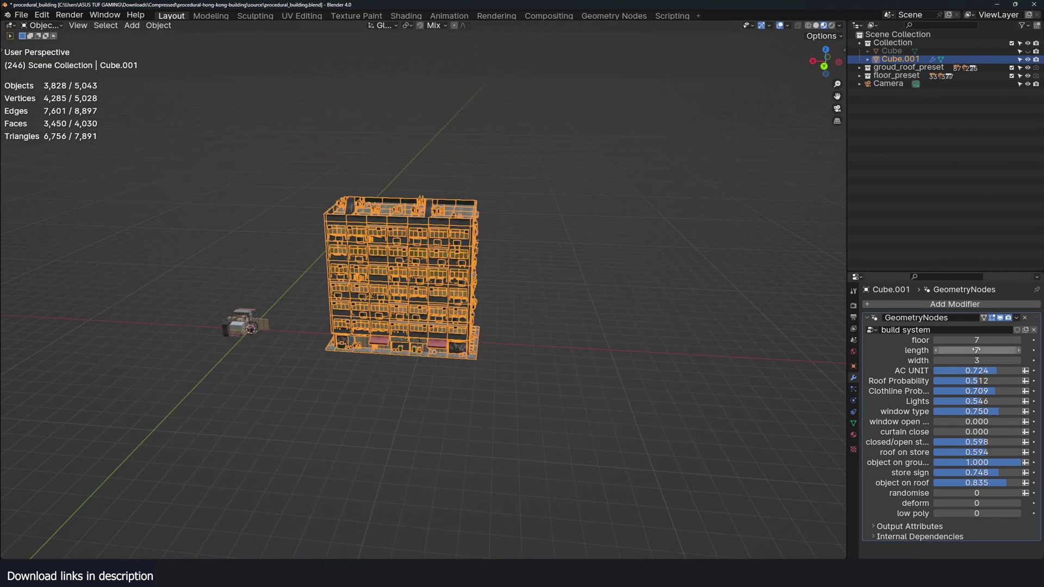
mouse_move(976, 340)
left_mouse_down()
mouse_move(1009, 339)
mouse_move(977, 340)
mouse_move(993, 339)
left_mouse_up()
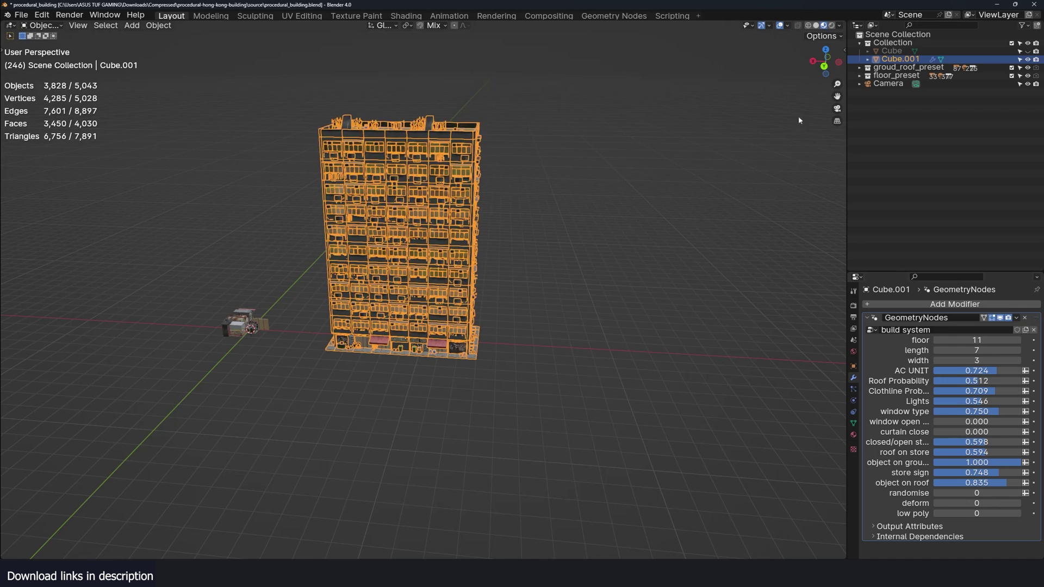
- Turn off the viewport overlays and frame the Cube.001 building closer
left_click(778, 26)
middle_click_drag(528, 205, 597, 256, "shift")
scroll(553, 245, "up", 3)
- Set the building's floor count to 12 and change the render engine to EEVEE
left_click_drag(977, 340, 925, 340)
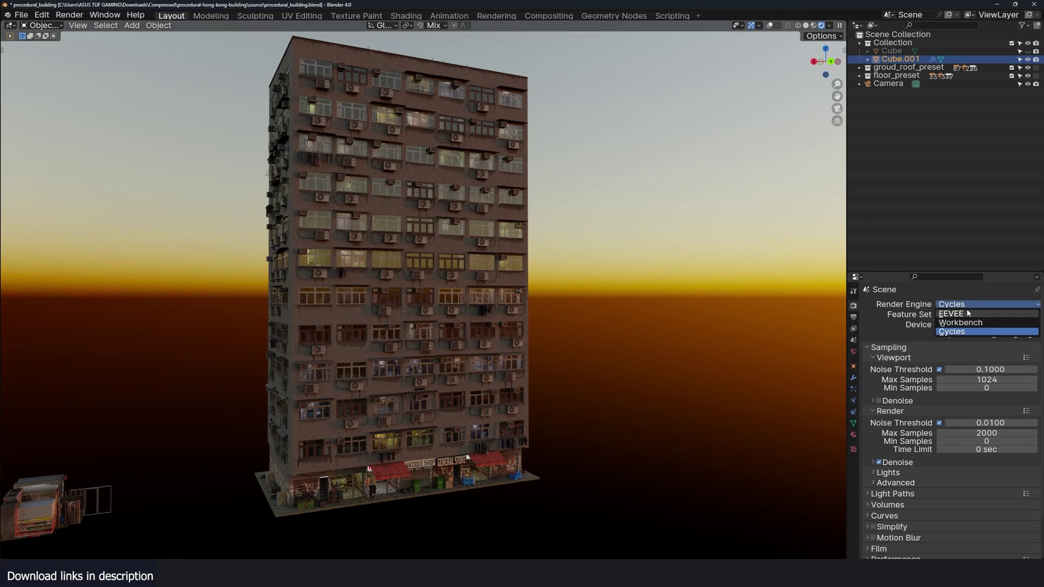
left_click(968, 313)
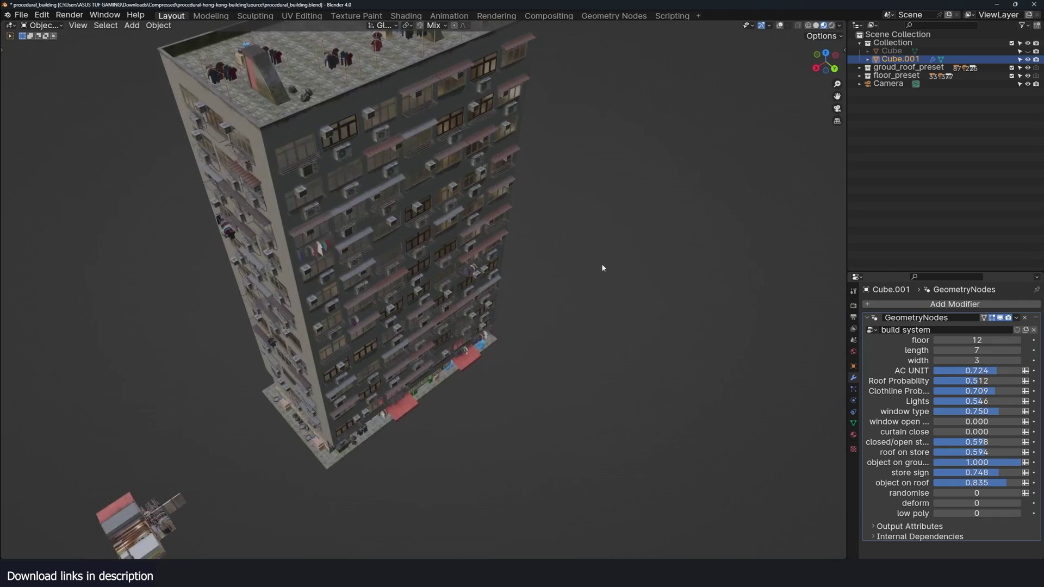
- Reduce the building's floor, length and width parameters to 1 each
middle_click_drag(602, 268, 652, 290, "shift")
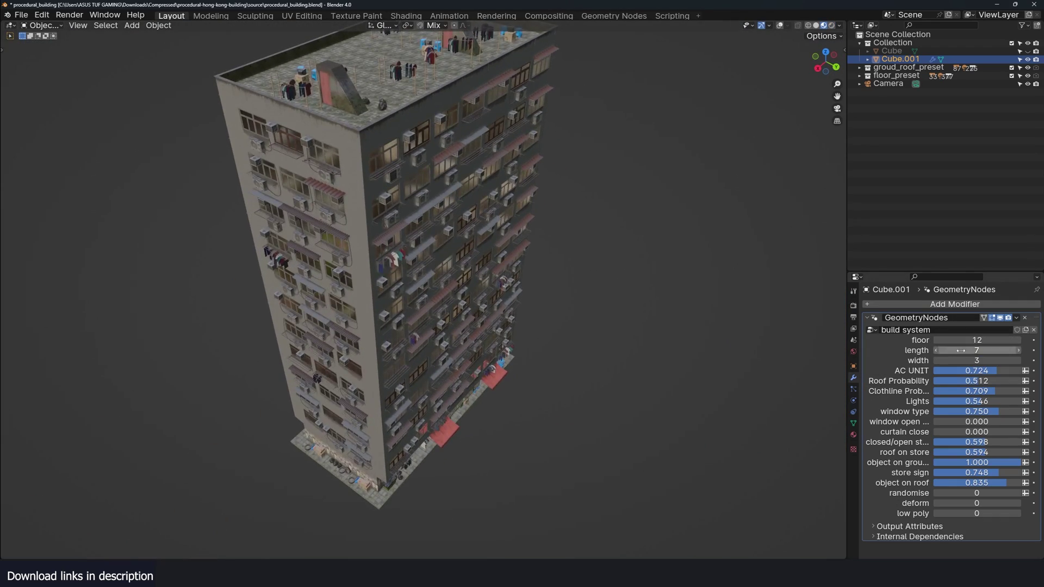
mouse_move(961, 350)
left_mouse_down()
mouse_move(973, 350)
mouse_move(946, 350)
mouse_move(1005, 361)
mouse_move(951, 360)
left_mouse_up()
middle_click_drag(566, 296, 553, 251)
left_click_drag(977, 340, 941, 347)
- Examine the ground-floor storefront, its overhead cables and the staircase inside the entrance up close
scroll(536, 368, "up", 5)
middle_click_drag(480, 344, 403, 154, "shift")
scroll(495, 430, "up", 3)
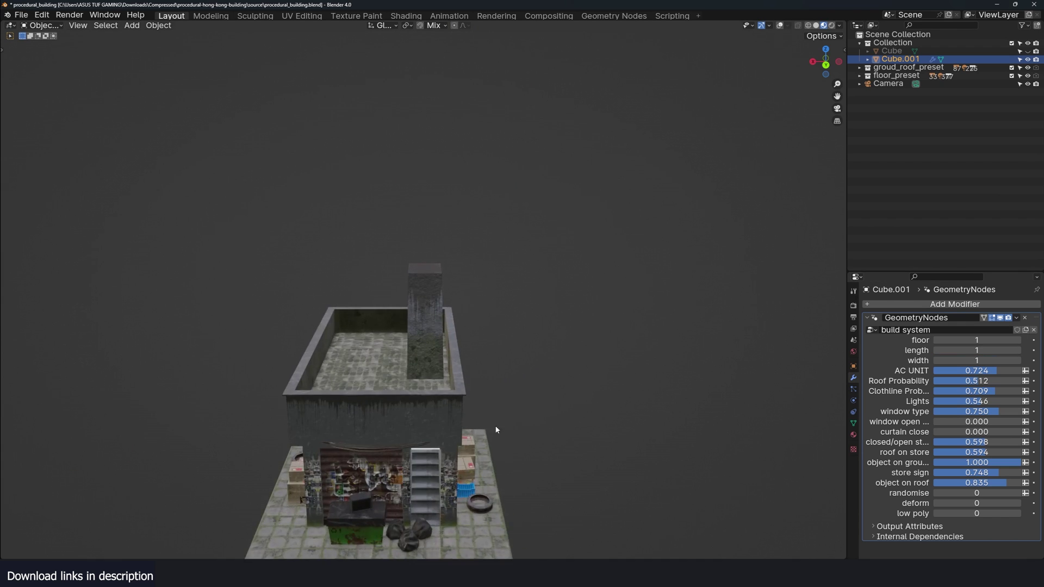
middle_click_drag(496, 430, 481, 311)
scroll(388, 246, "up", 3)
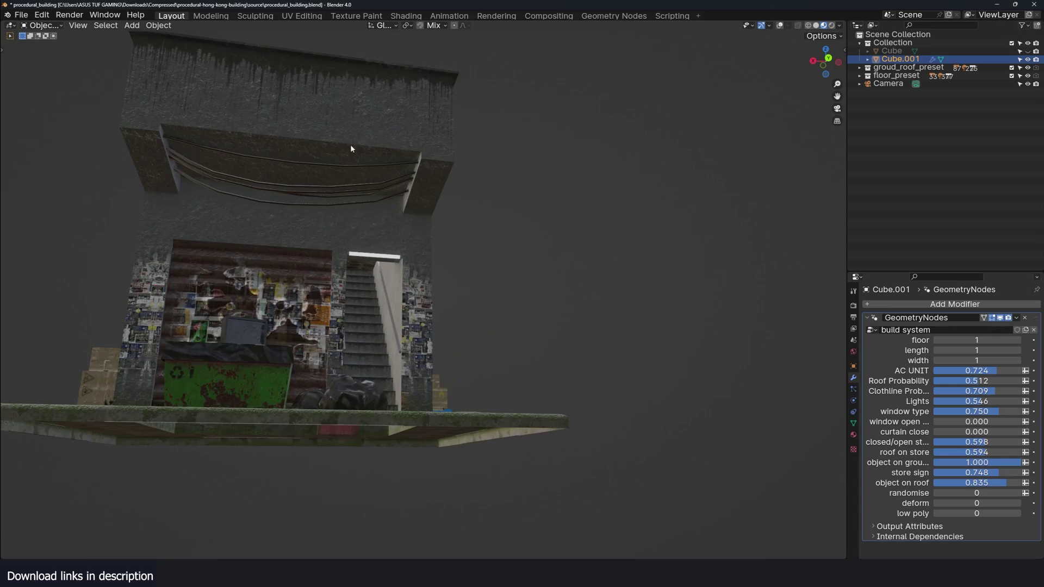
middle_click_drag(352, 148, 373, 292)
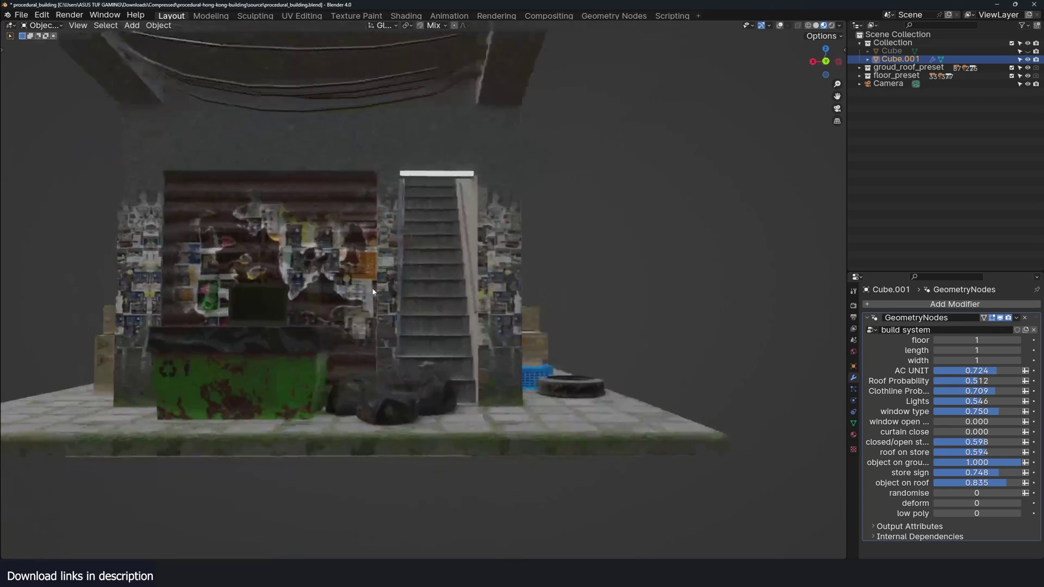
middle_click_drag(418, 354, 427, 417)
scroll(420, 305, "up", 6)
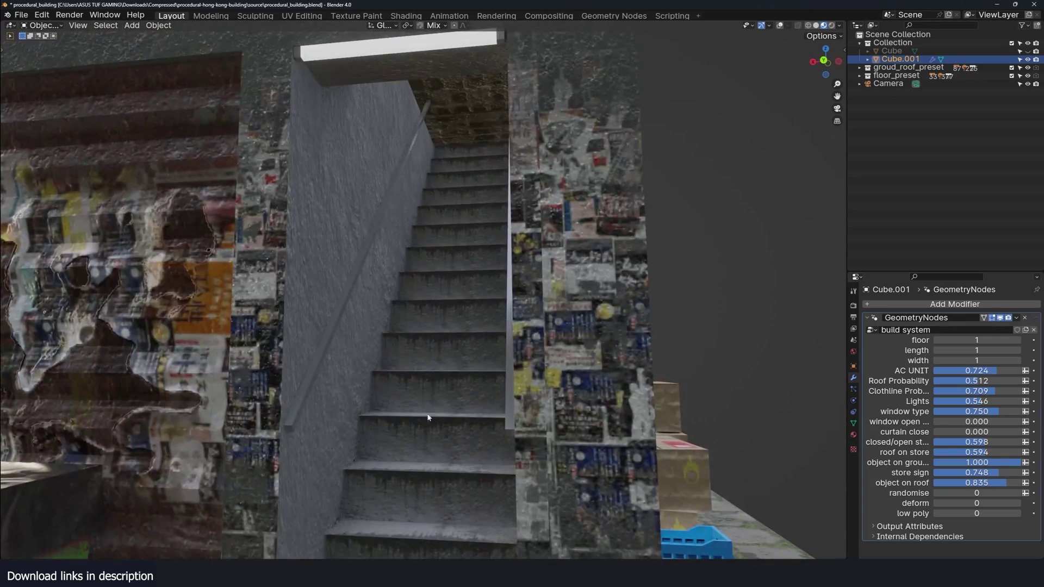
middle_click_drag(443, 184, 455, 189)
scroll(454, 188, "up", 3)
middle_click_drag(478, 310, 457, 181, "shift")
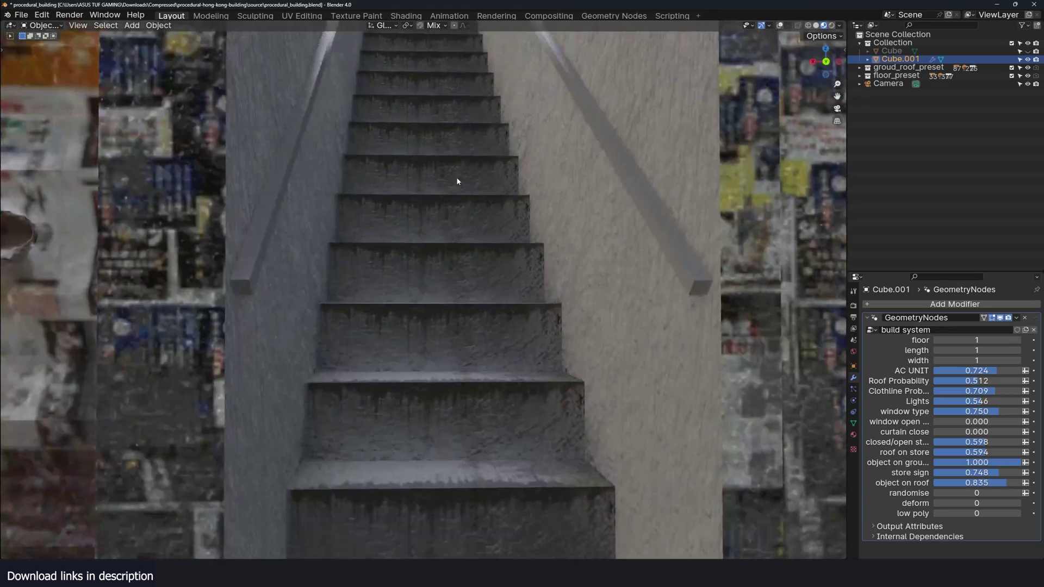
middle_click_drag(456, 333, 444, 335)
middle_click_drag(412, 397, 497, 352)
- Examine the one-floor building's exterior walls, cardboard boxes and green dumpster from different angles and distances
scroll(476, 381, "down", 5)
scroll(417, 377, "down", 6)
scroll(407, 376, "up", 1)
scroll(508, 331, "down", 4)
scroll(445, 338, "up", 4)
scroll(444, 338, "up", 1)
middle_click_drag(292, 233, 380, 320)
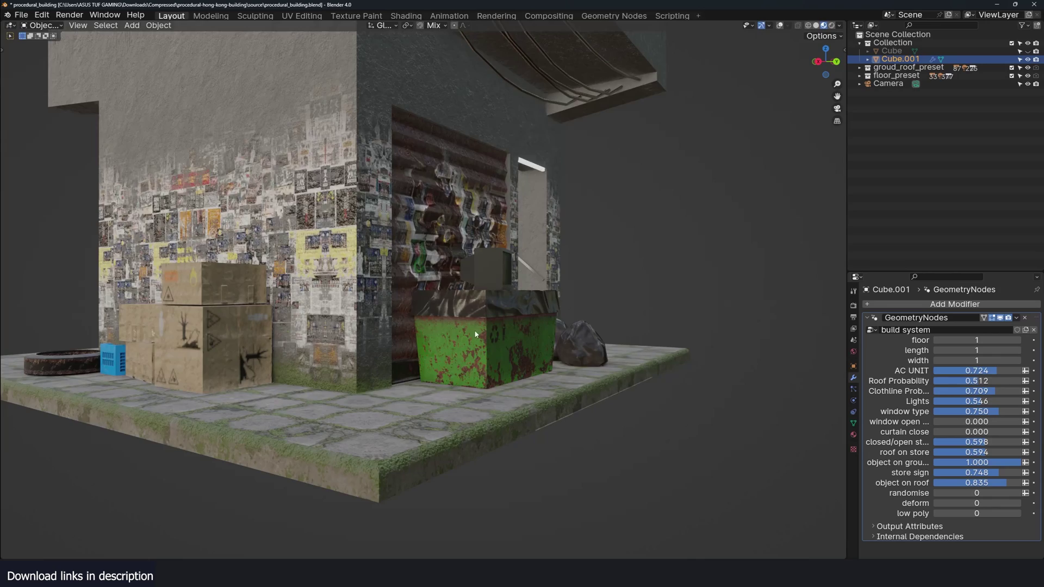
middle_click_drag(474, 334, 393, 355)
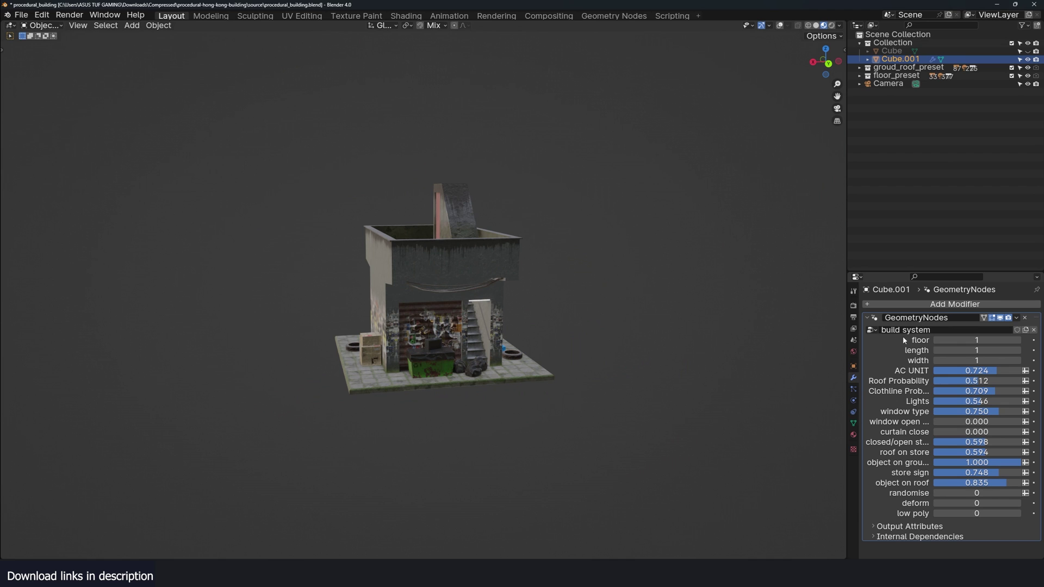
- Set the floor count to 2 and inspect the added storey's windows and walls from several sides
left_click(1019, 341)
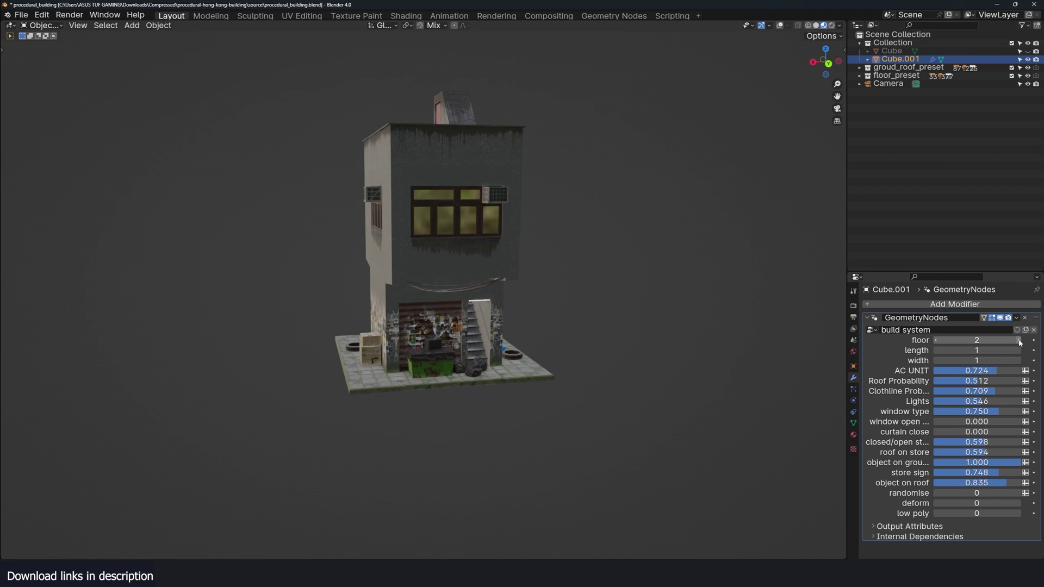
middle_click_drag(419, 231, 534, 310)
scroll(533, 310, "up", 4)
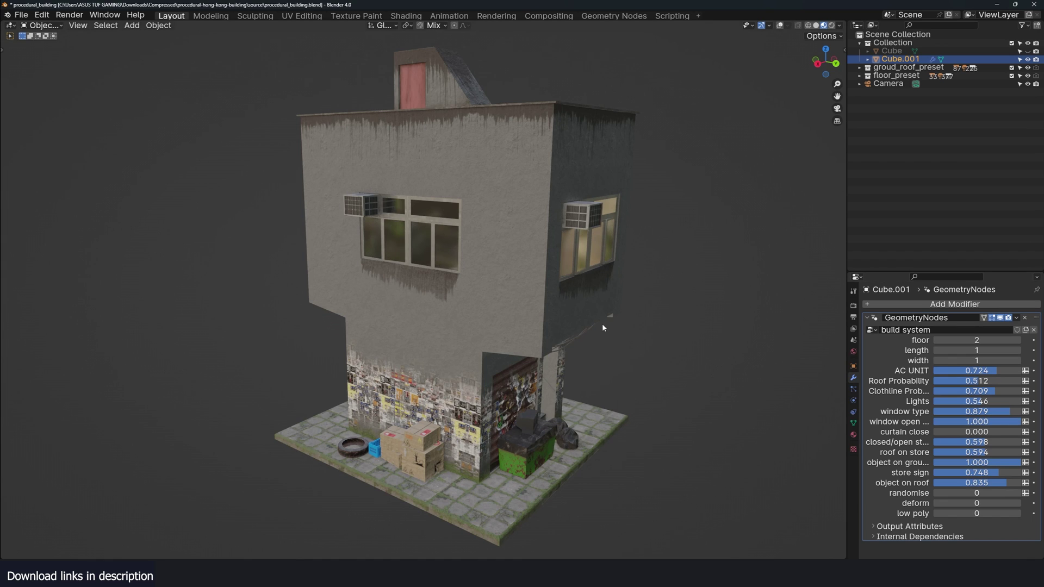
middle_click_drag(603, 328, 568, 328)
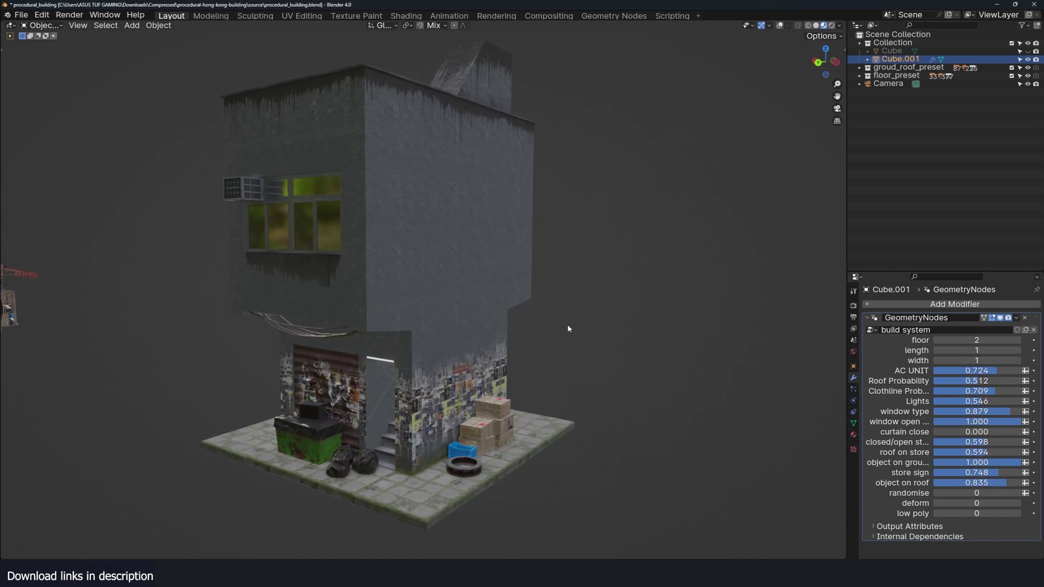
- Set the building's floor count to 3 and inspect the window walls on two adjoining sides
left_click(1018, 340)
scroll(460, 255, "down", 3)
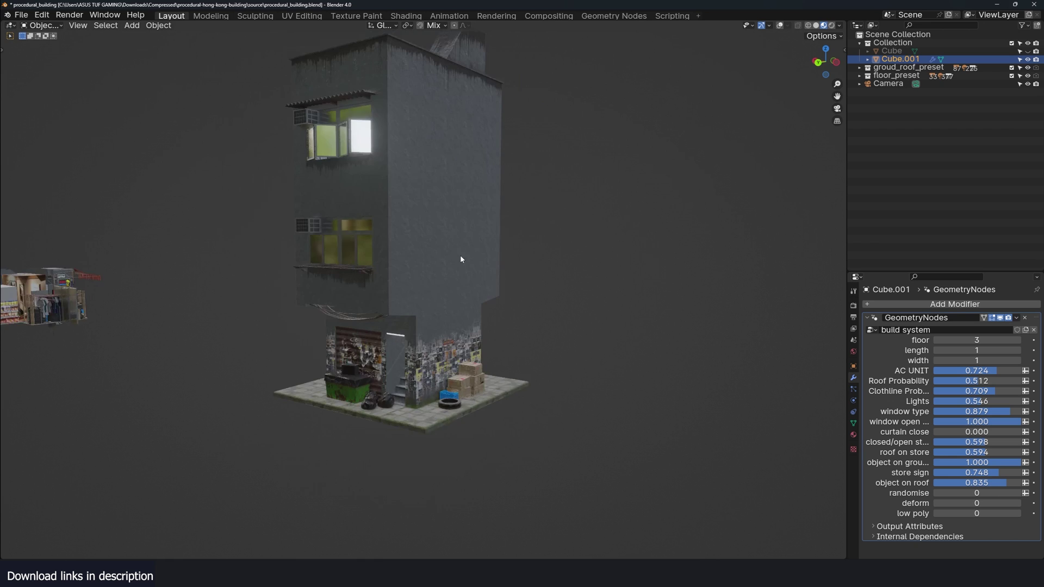
middle_click_drag(337, 223, 459, 228)
scroll(512, 203, "up", 2)
middle_click_drag(513, 202, 323, 328)
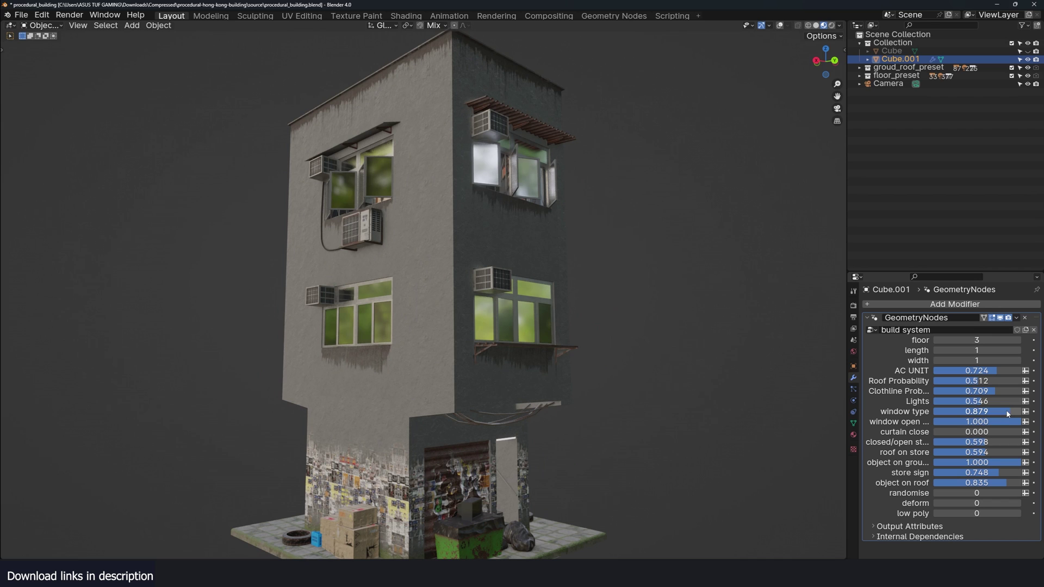
- Set the clothesline probability and closed/open store values to 1.000 and Lights to 0.362, checking the laundry and storefront up close
mouse_move(1007, 422)
left_mouse_down()
mouse_move(920, 422)
mouse_move(1009, 422)
left_mouse_up()
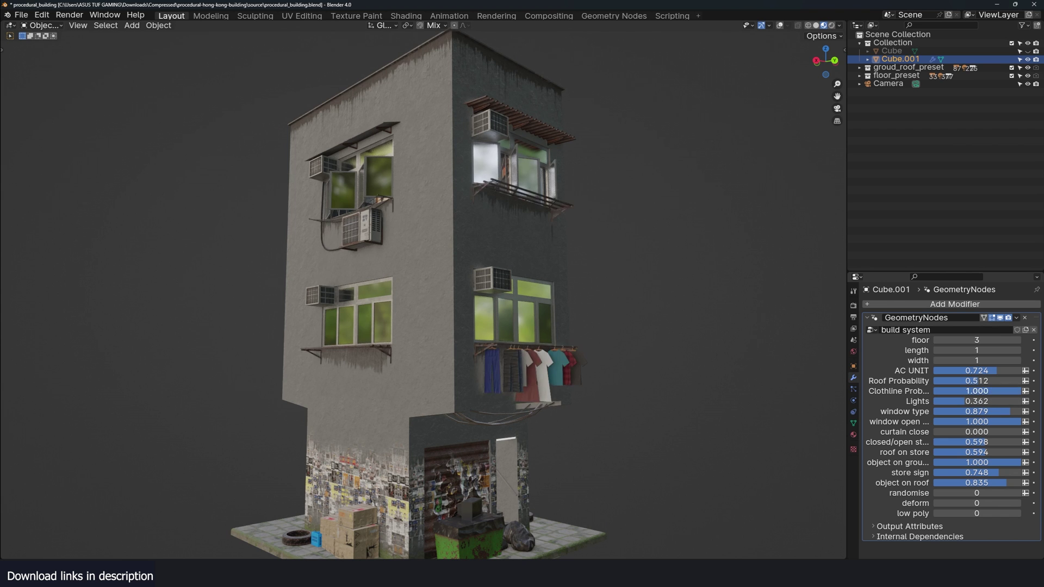
mouse_move(669, 356)
middle_mouse_down()
mouse_move(566, 328)
mouse_move(689, 360)
middle_mouse_up()
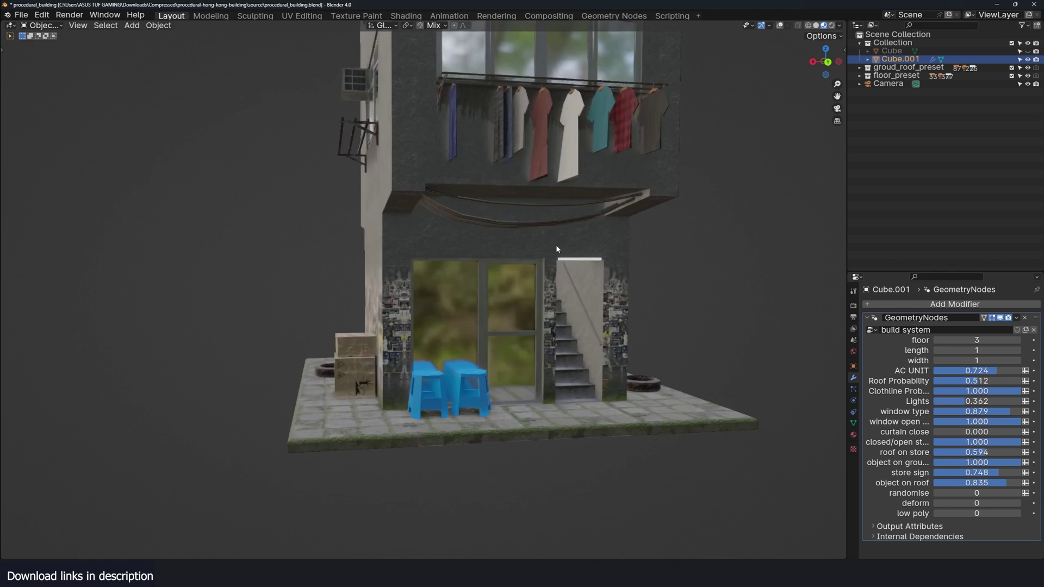
middle_click_drag(556, 244, 809, 354)
mouse_move(1016, 442)
left_mouse_down()
mouse_move(988, 442)
mouse_move(1021, 442)
left_mouse_up()
middle_click_drag(695, 361, 593, 372)
middle_click_drag(425, 314, 685, 372)
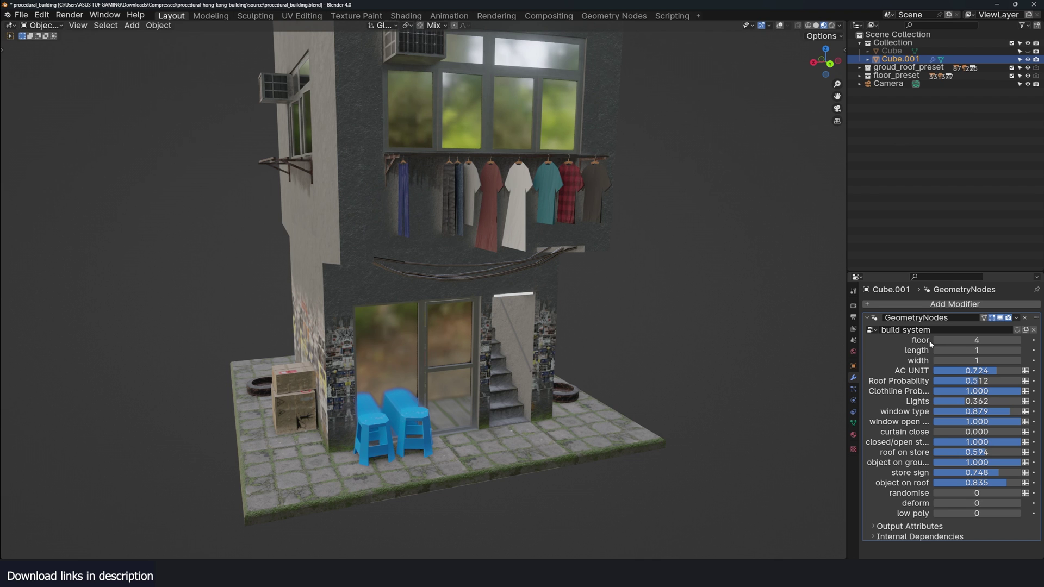
- Set the building's length to 2 with a floor count of 3, making room beside it in the view
left_click(1018, 350)
scroll(631, 354, "down", 4)
scroll(541, 358, "down", 4)
middle_click_drag(632, 354, 560, 413)
middle_click_drag(363, 280, 180, 280, "shift")
- Duplicate the building and place the copy beside it, offset -3.0362 m along the X axis
key("shift+d")
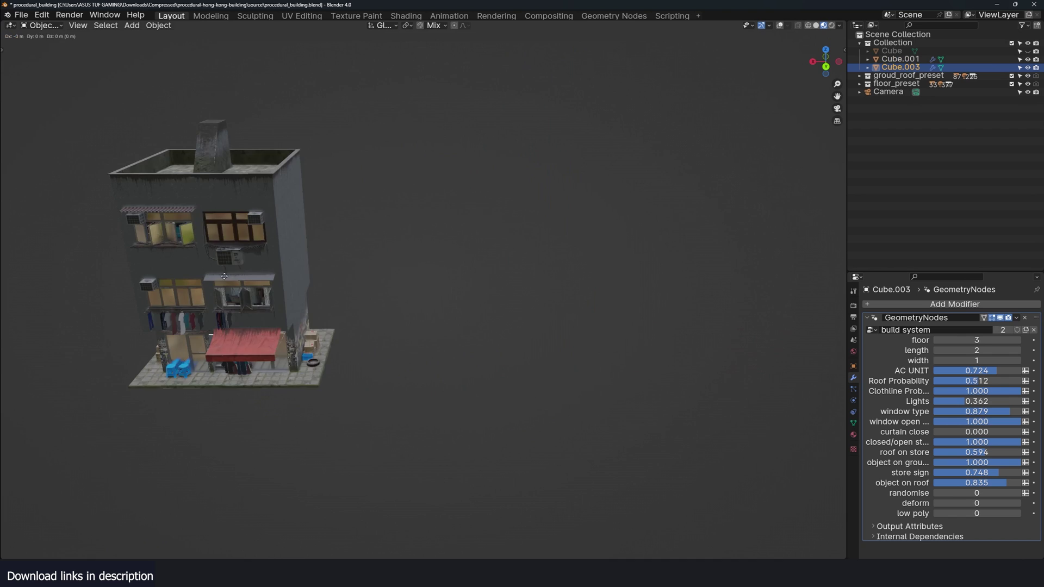
key("x")
left_click(396, 272)
middle_click_drag(396, 271, 403, 259)
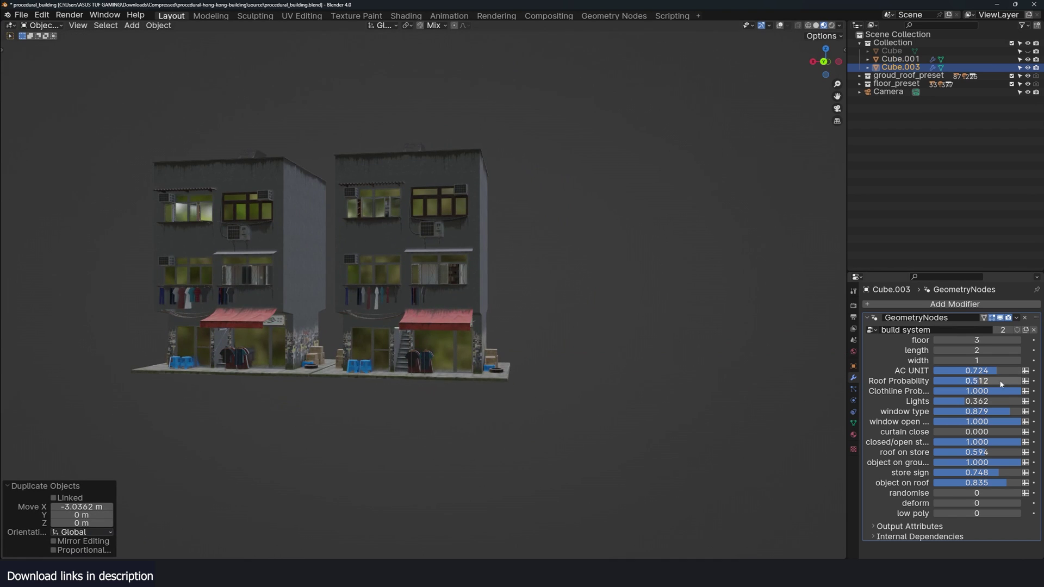
- Set the copy's roof probability to 0.715, length to 3 and floor count to 4, and shift it about 0.4 m further along X
left_click(1021, 351)
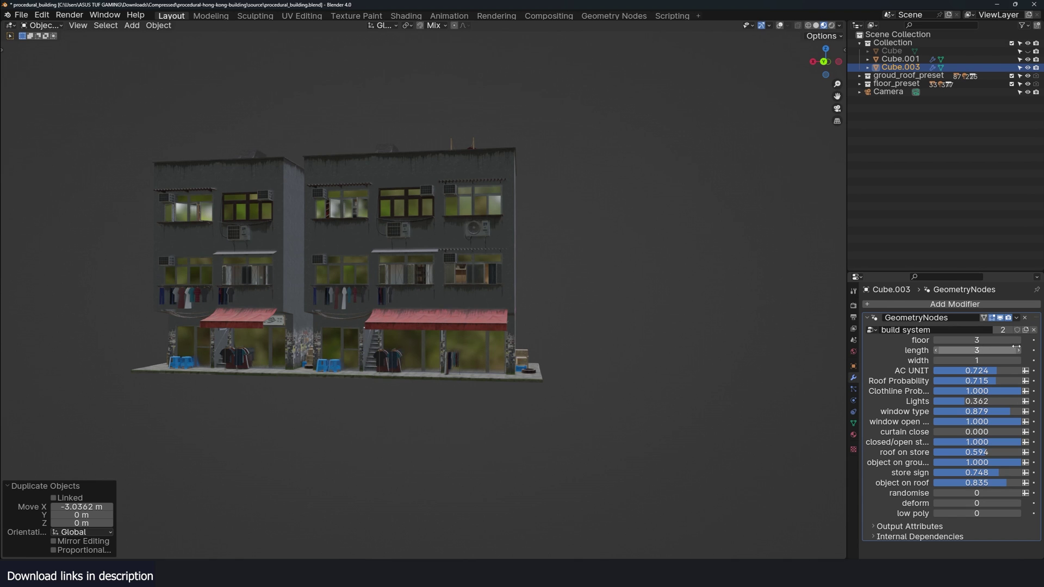
left_click(1020, 341)
key("x")
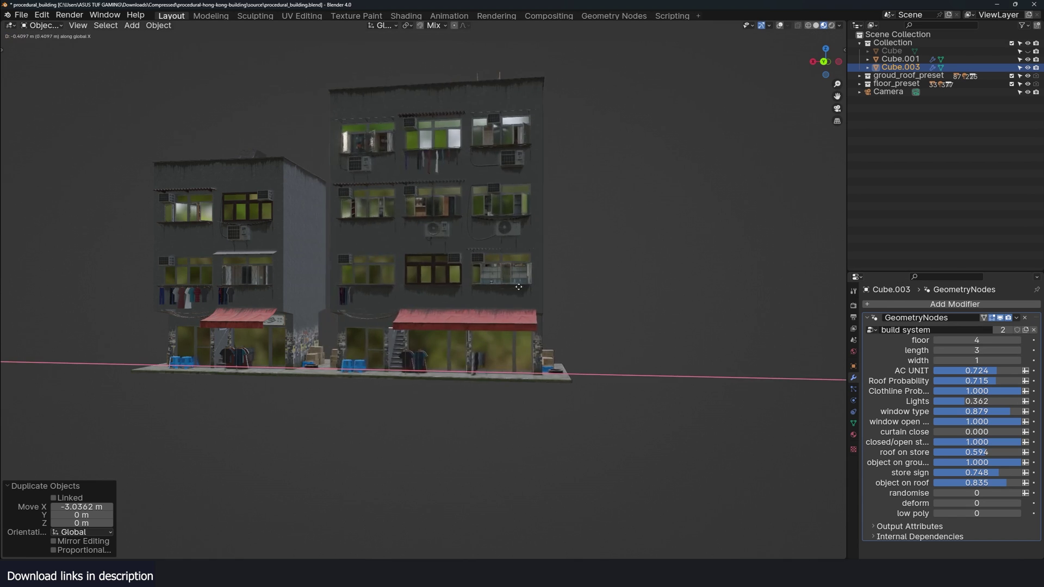
left_click(520, 286)
- Set the four-storey copy's randomise value to 3 to vary its windows and ground objects
middle_click_drag(283, 256, 343, 292)
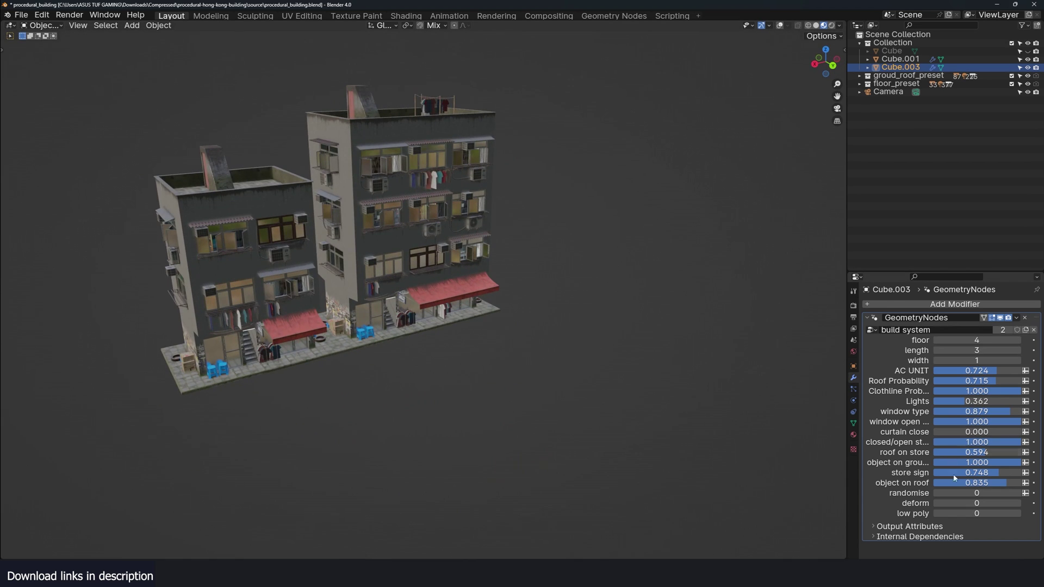
left_click(1020, 494)
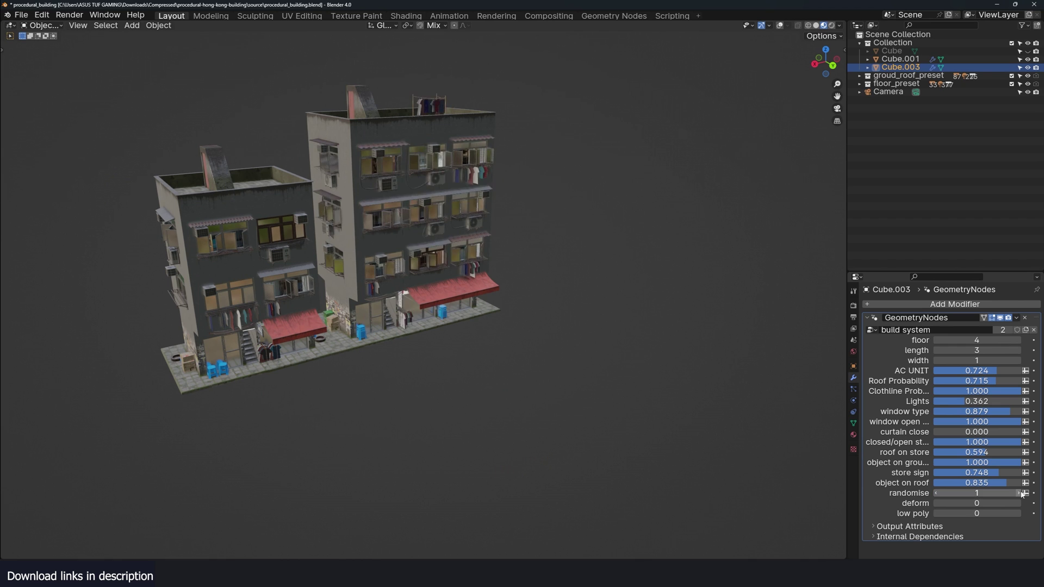
middle_click_drag(409, 231, 404, 231)
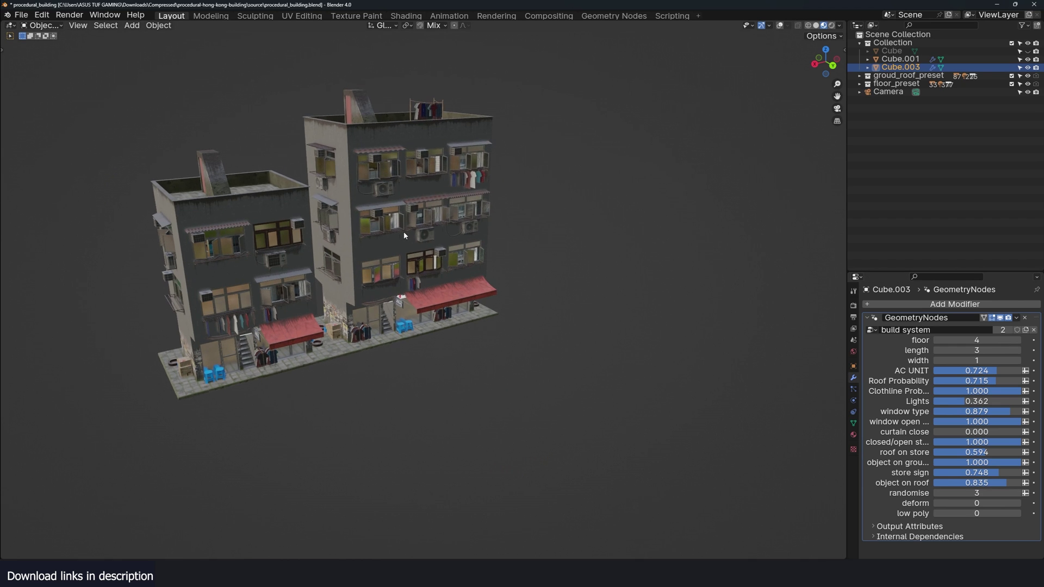
- Duplicate the four-storey building, set the new copy's width to 7 and randomise to 23, and move it 2.5618 m along Y
key("shift+d")
key("x")
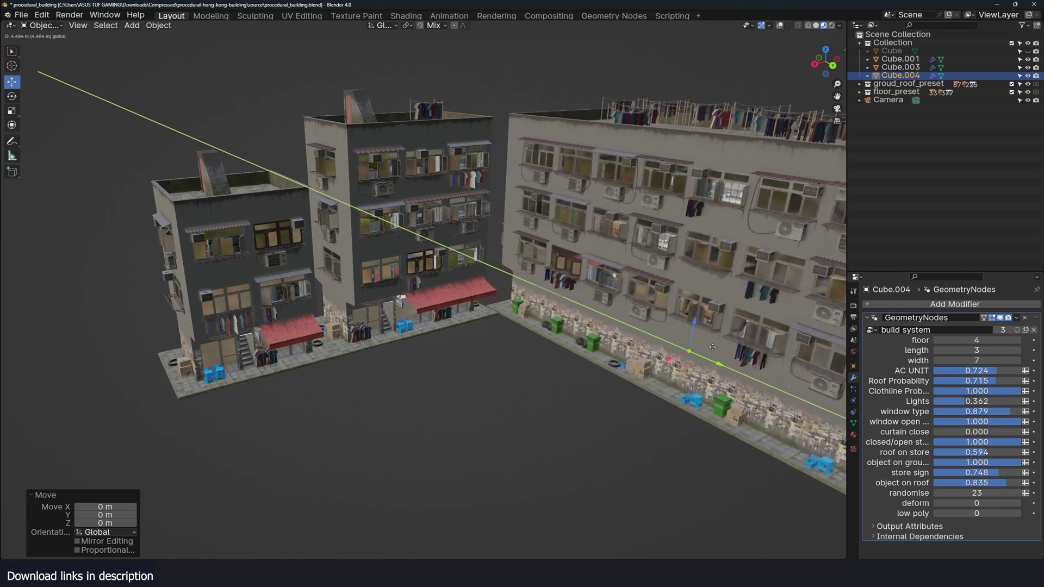
middle_click_drag(565, 239, 651, 244)
scroll(652, 243, "up", 3)
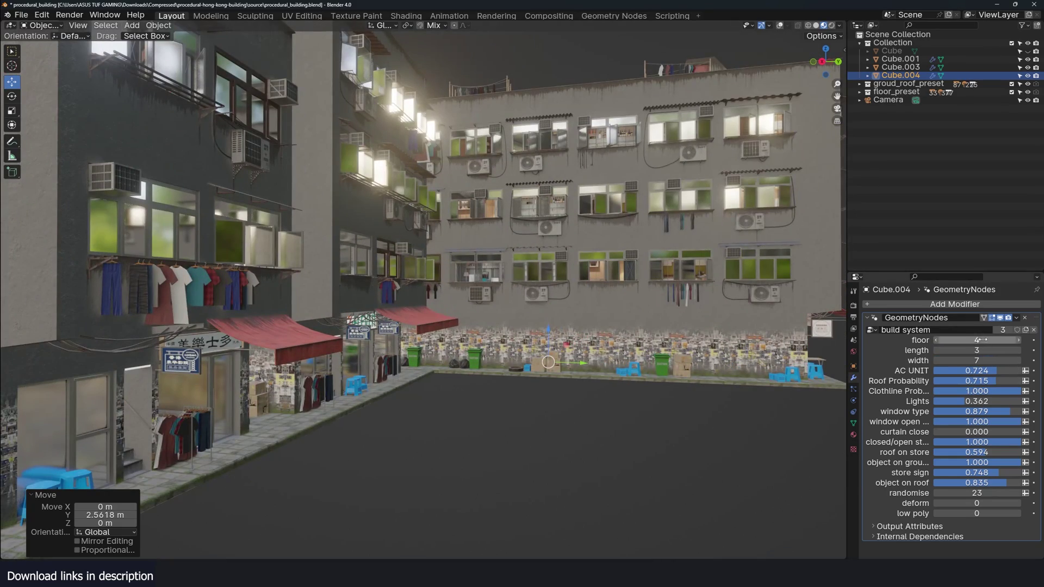
- Set the wide building's floor count to 12 and view the tower with its smaller neighbours
left_click_drag(980, 340, 1006, 340)
middle_click_drag(547, 222, 548, 341)
scroll(531, 311, "down", 3)
scroll(520, 289, "up", 3)
scroll(558, 316, "down", 5)
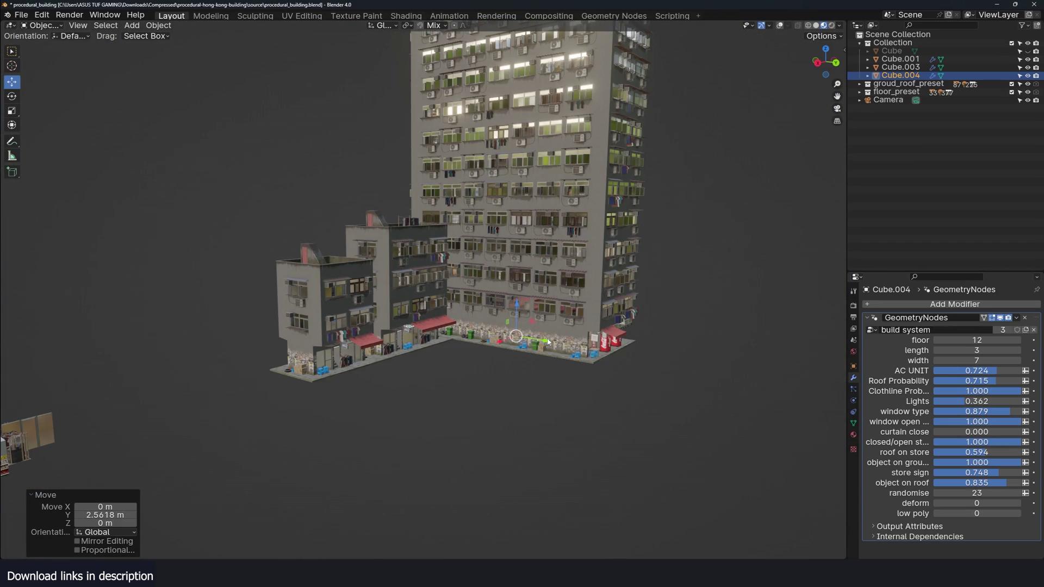
- From the top view, make a linked duplicate of the 12-floor tower and rotate it 90°
key("KP_7")
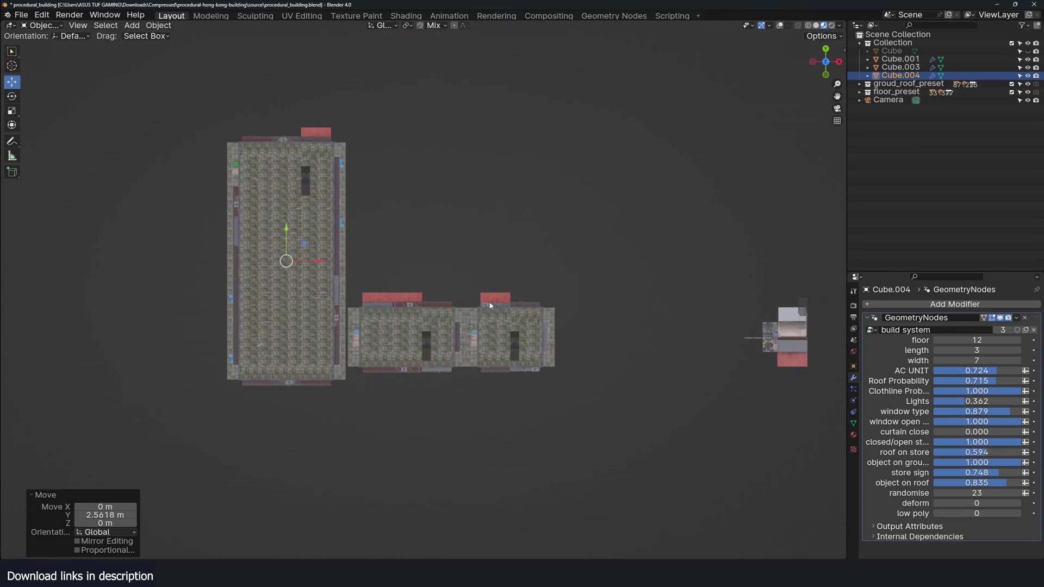
key("alt+d")
left_click(512, 249)
key("r")
key("9")
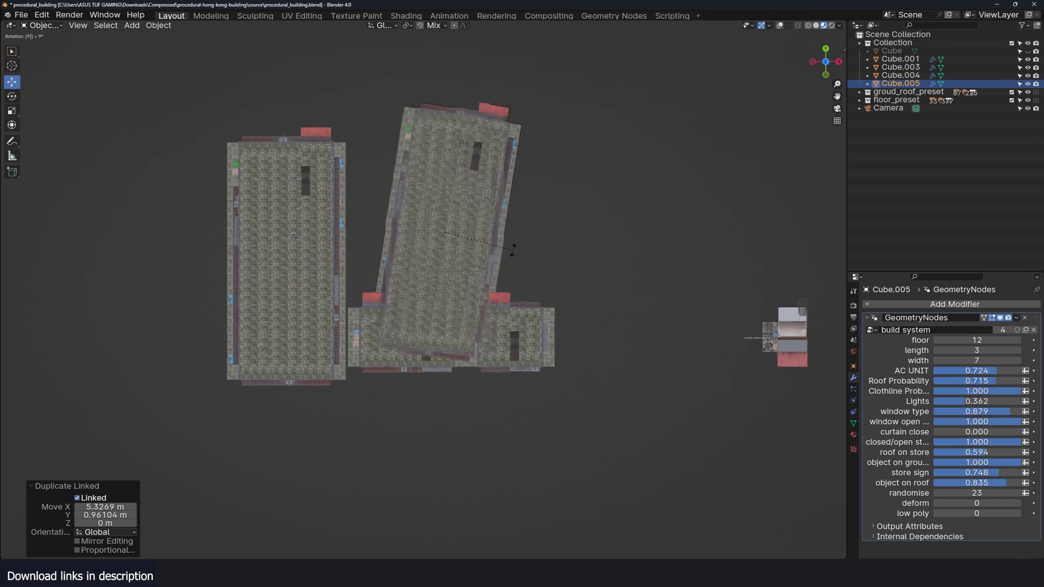
key("0")
- Move the rotated copy -6.2742 m in X and 1.2082 m in Y across the tower's end, and inspect the intersecting facades
key("g")
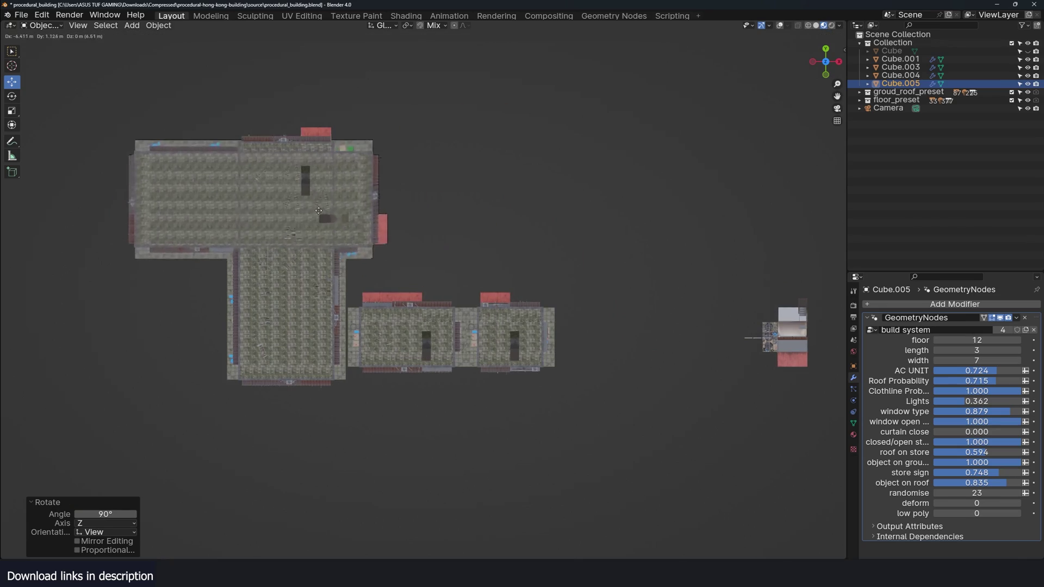
left_click(319, 214)
middle_click_drag(538, 361, 416, 205)
scroll(415, 206, "up", 6)
mouse_move(555, 268)
middle_mouse_down()
mouse_move(511, 310)
mouse_move(554, 261)
mouse_move(543, 267)
middle_mouse_up()
scroll(554, 262, "down", 3)
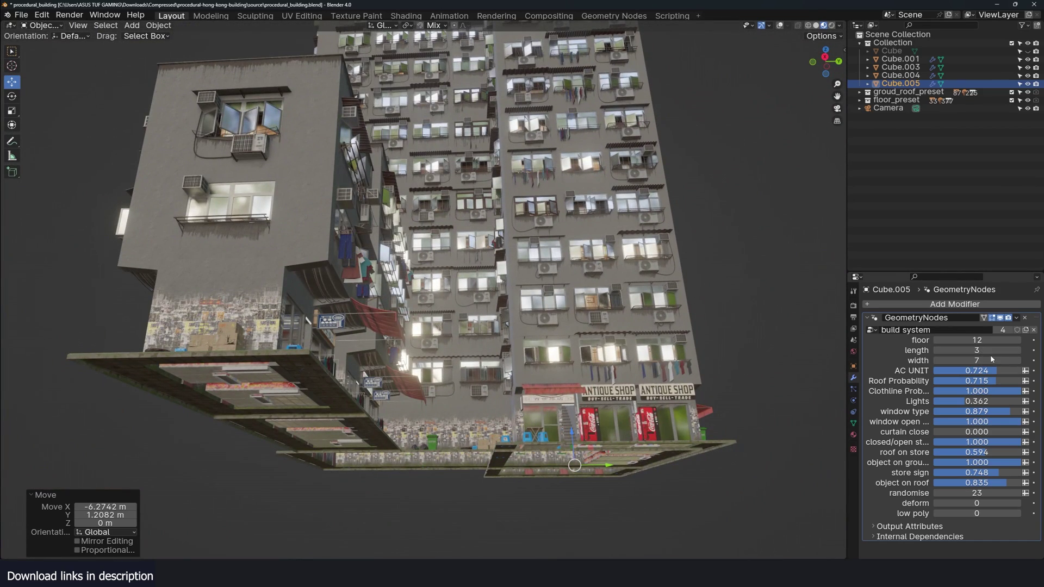
- Set the rotated copy's length to 1, reduce its floor count to make it shorter than the tower, and view the building group
left_click_drag(977, 350, 951, 350)
middle_click_drag(598, 272, 511, 235)
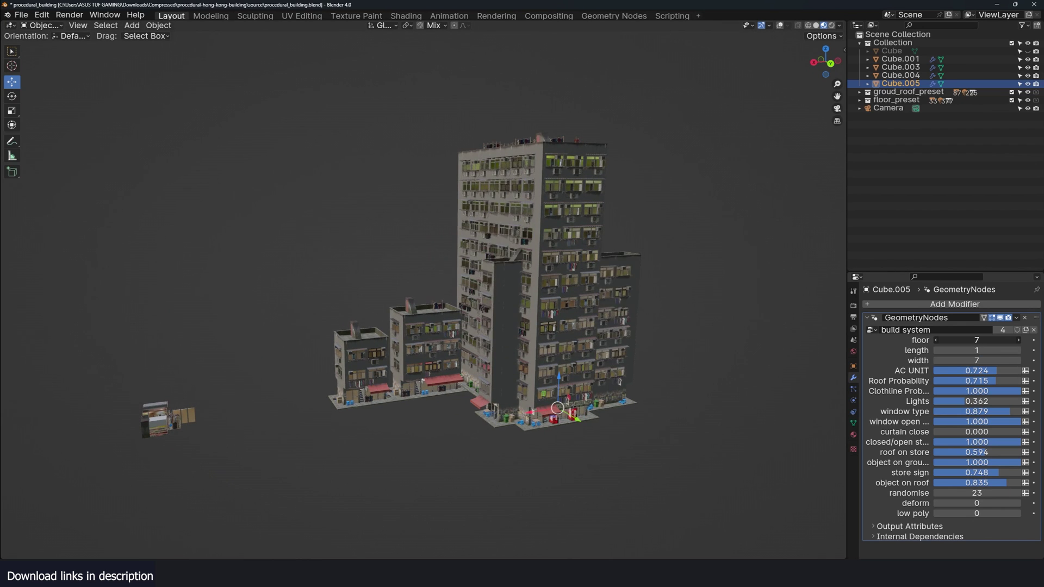
middle_click_drag(511, 234, 413, 381)
left_click(370, 414)
middle_click_drag(369, 415, 470, 383)
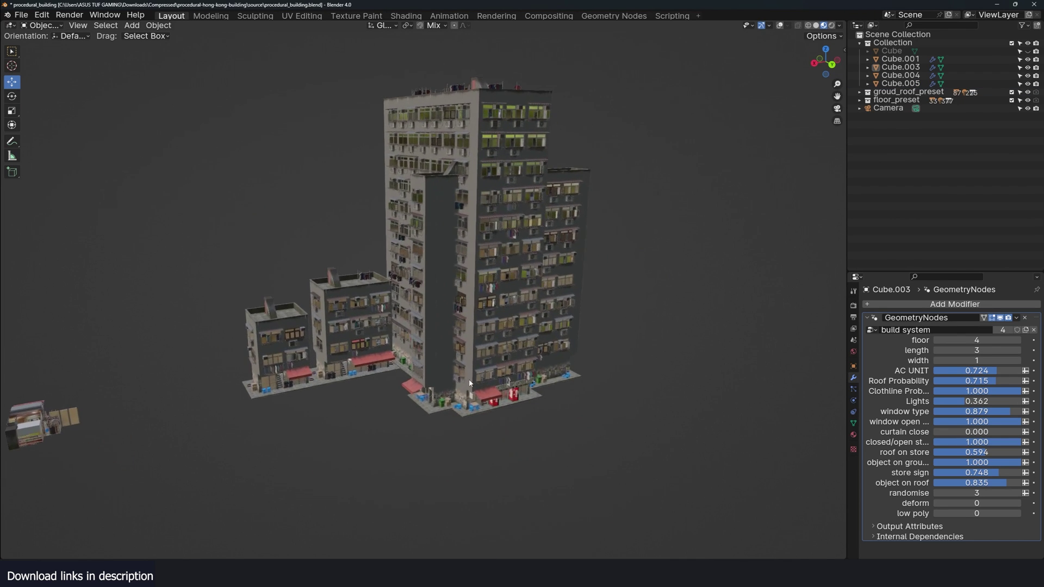